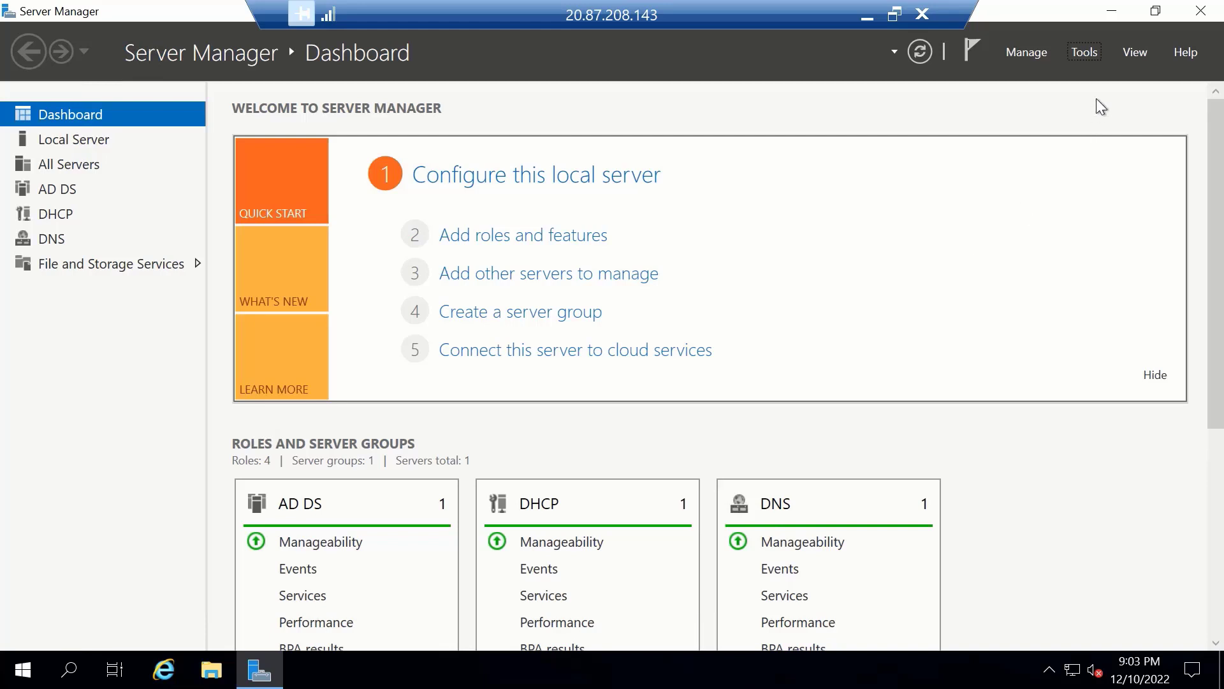
Launch Active Directory Administrative Center from Server Manager's Tools menu
click(1097, 56)
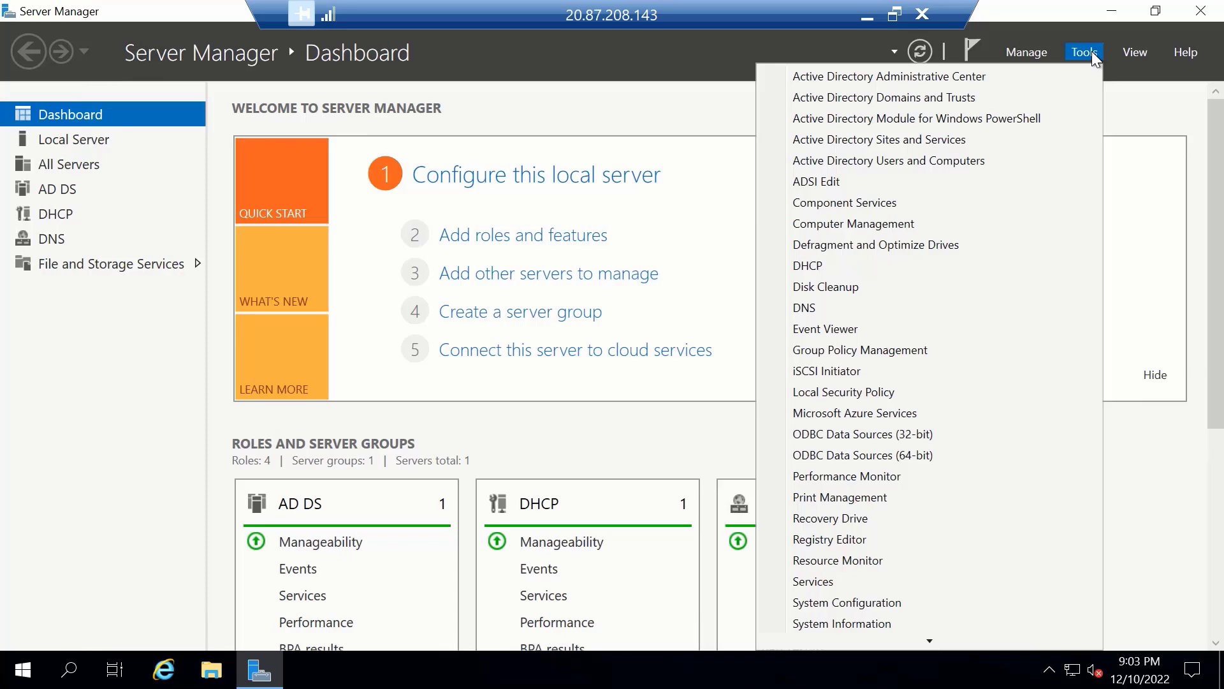
click(1021, 87)
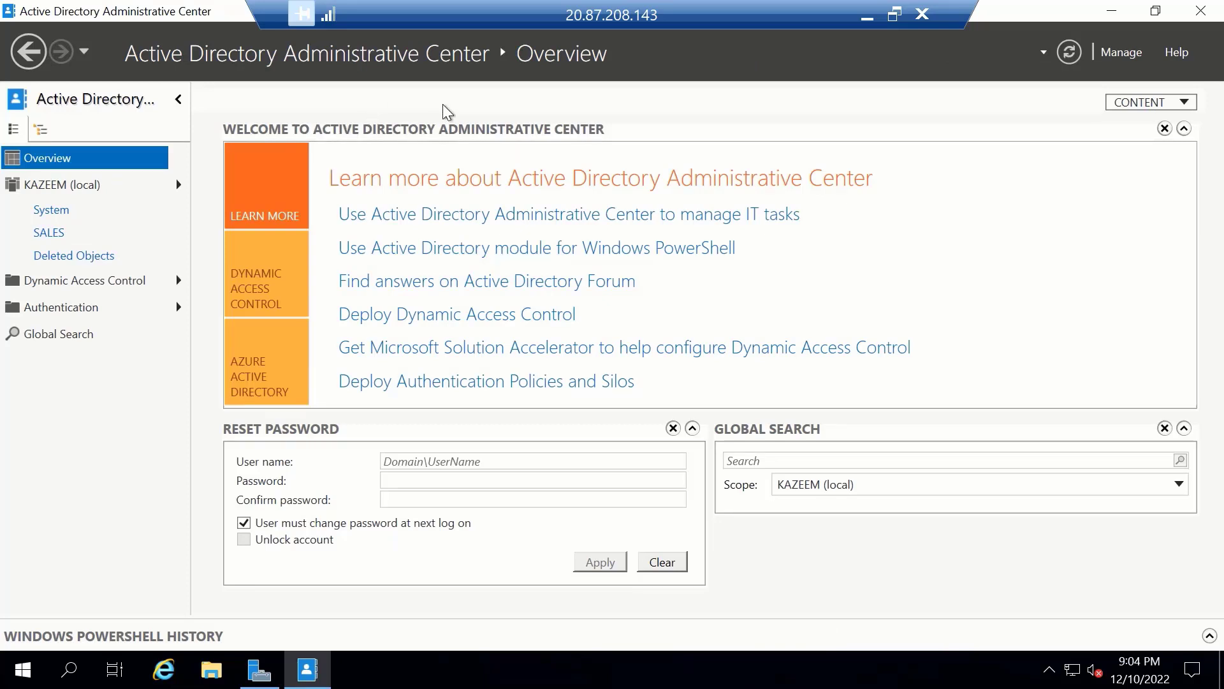
In the local domain's System container, start a New Password Settings object from Password Settings Container
click(51, 187)
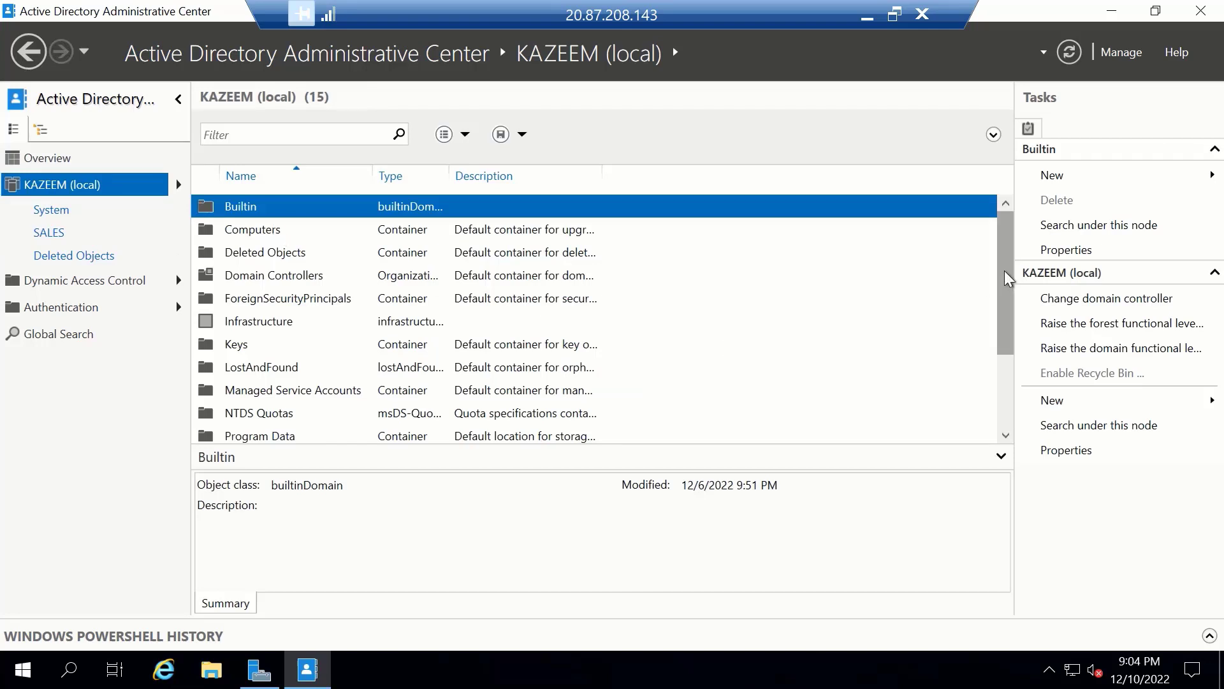
scroll(1006, 279, down, 1)
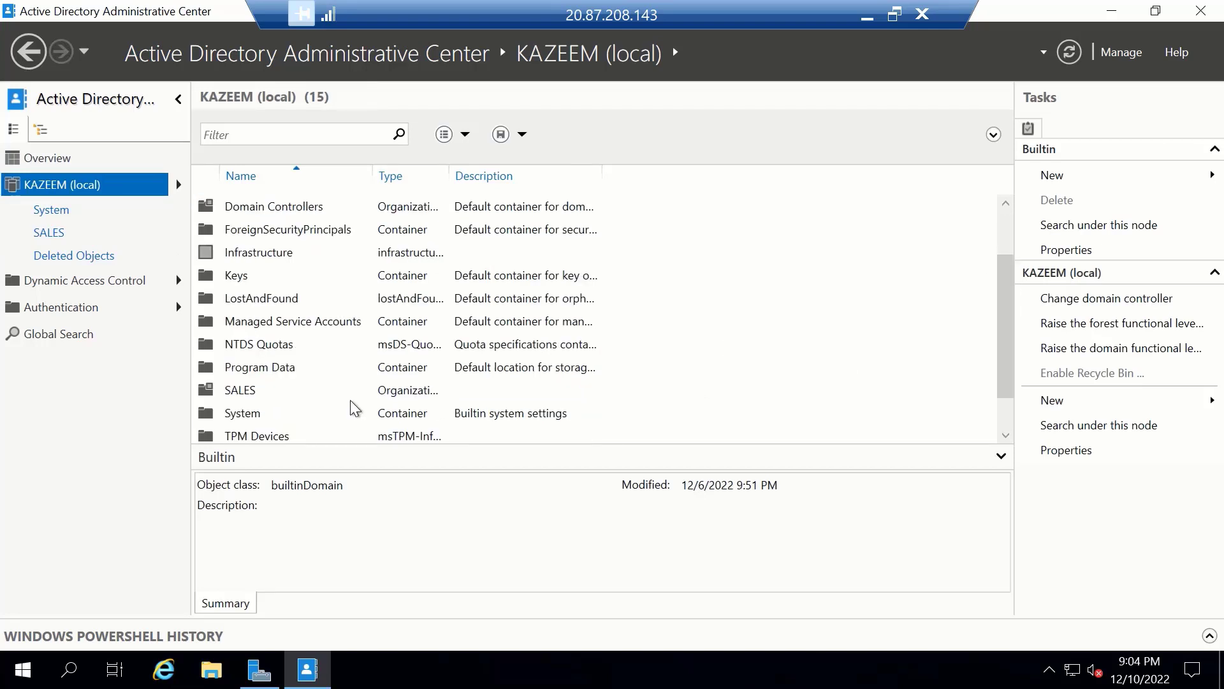
scroll(252, 395, down, 1)
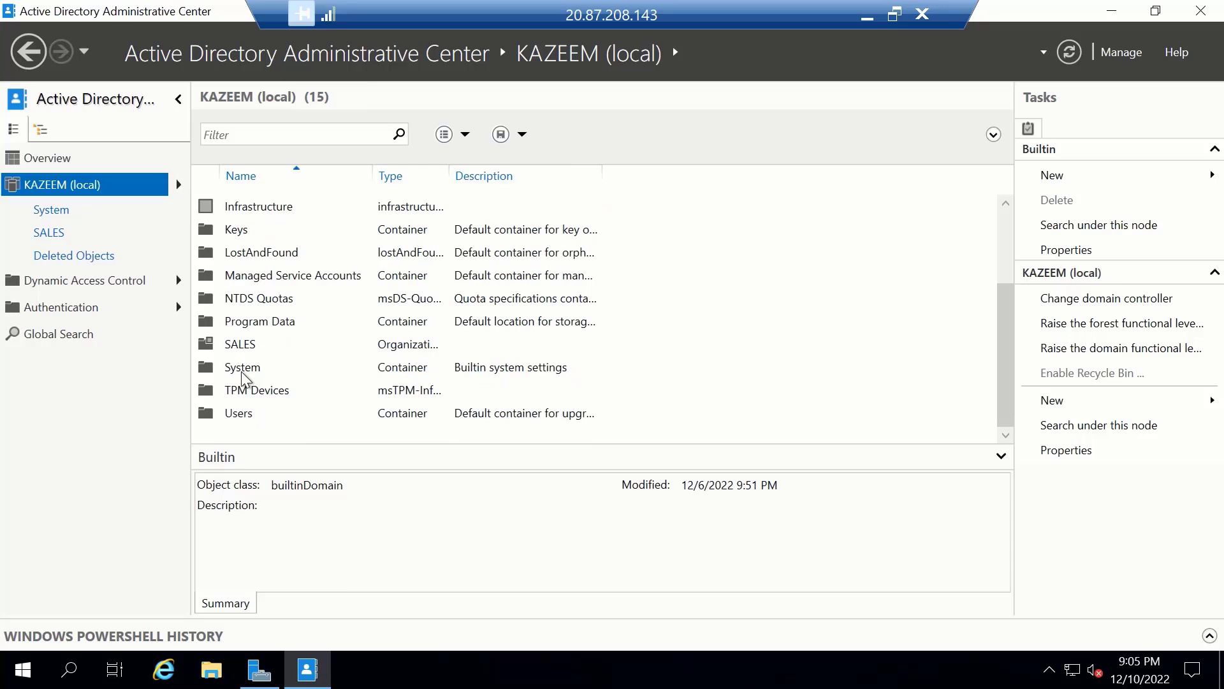
double_click(243, 370)
scroll(1011, 293, down, 1)
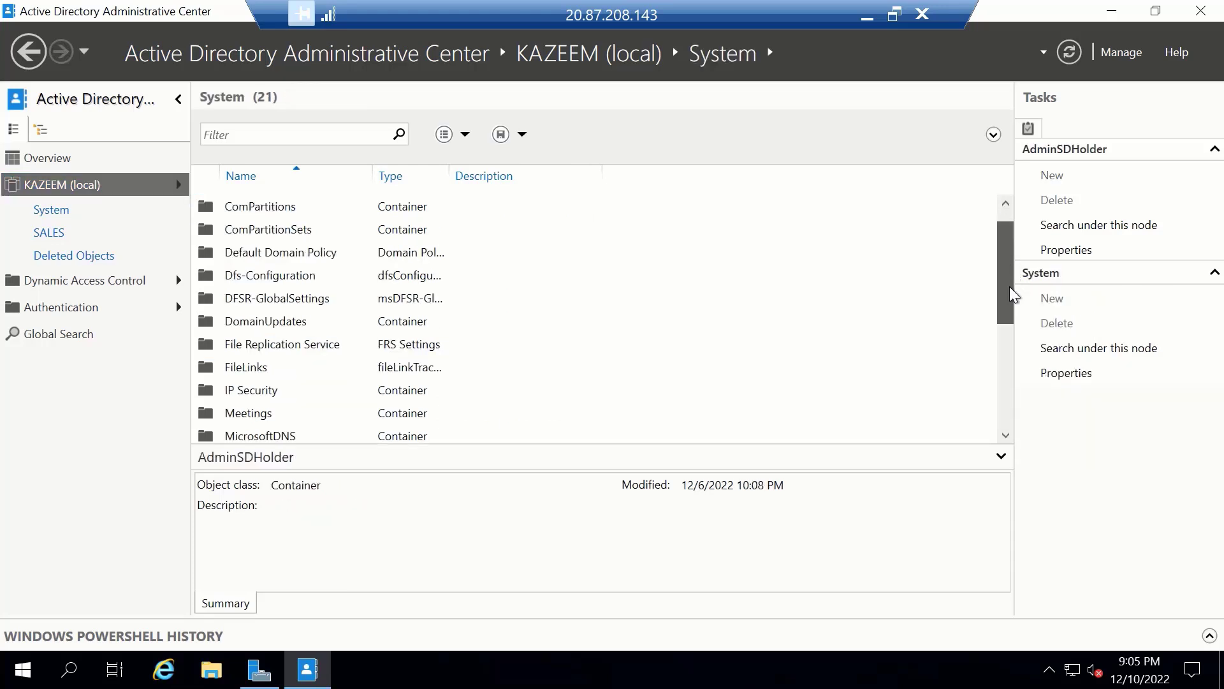
scroll(1010, 296, down, 3)
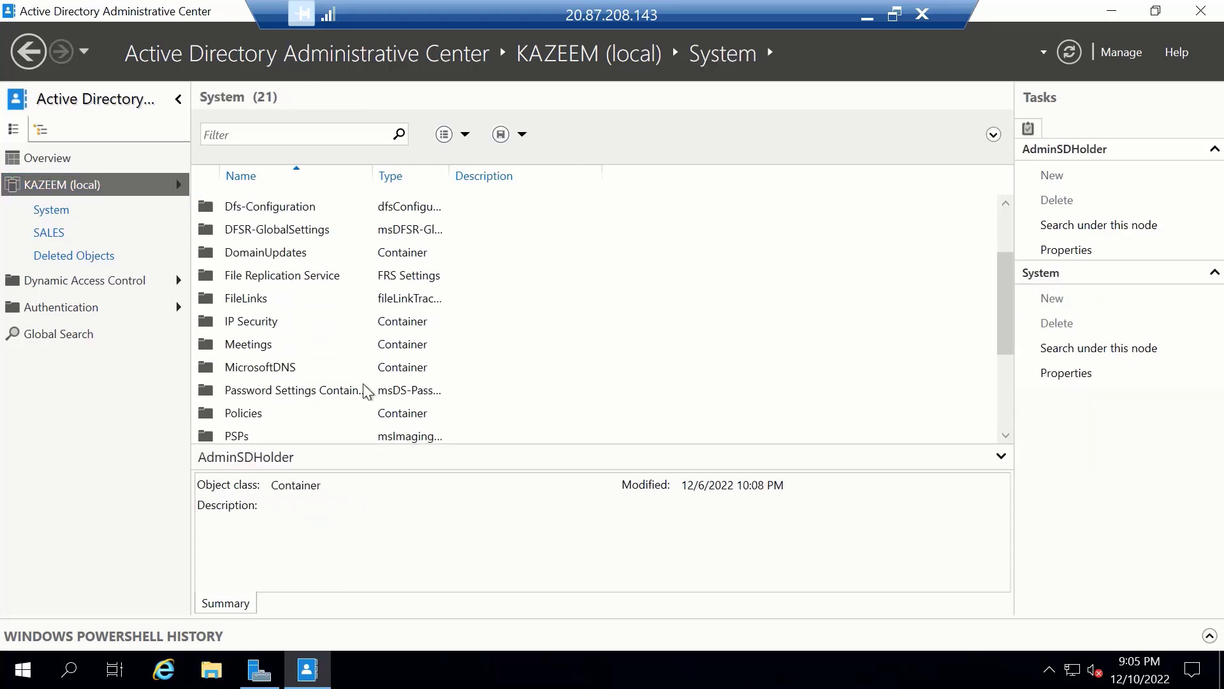
click(487, 395)
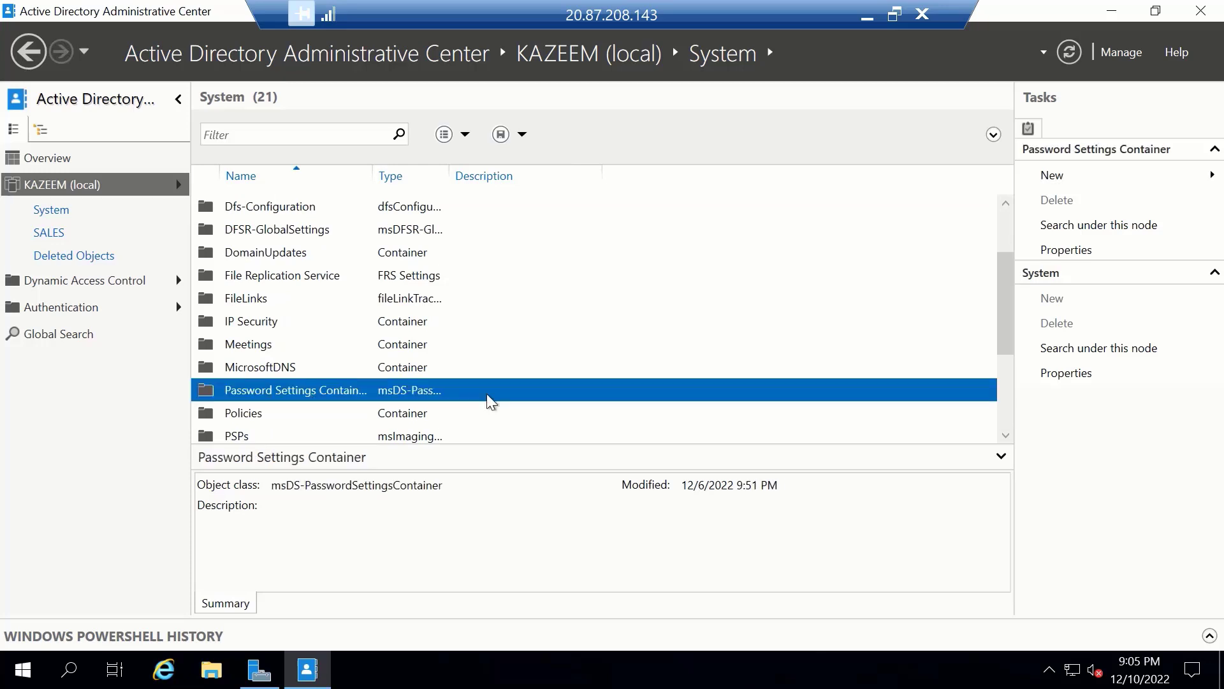
right_click(489, 401)
mouse_move(444, 410)
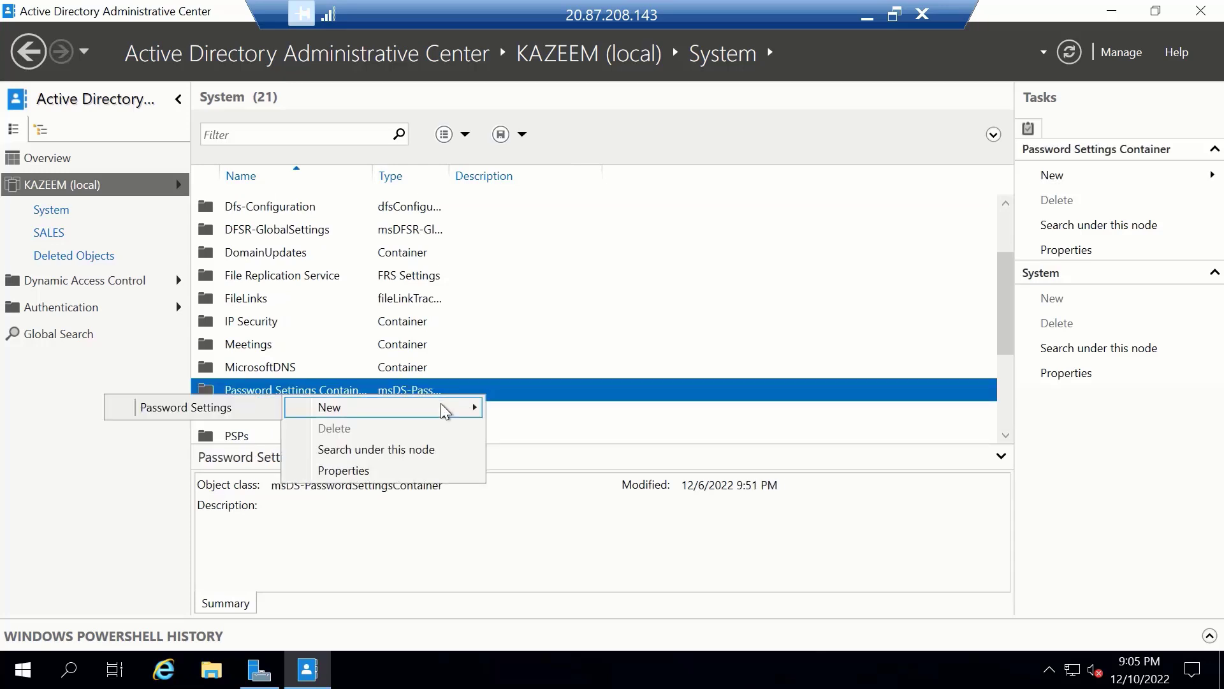
click(223, 408)
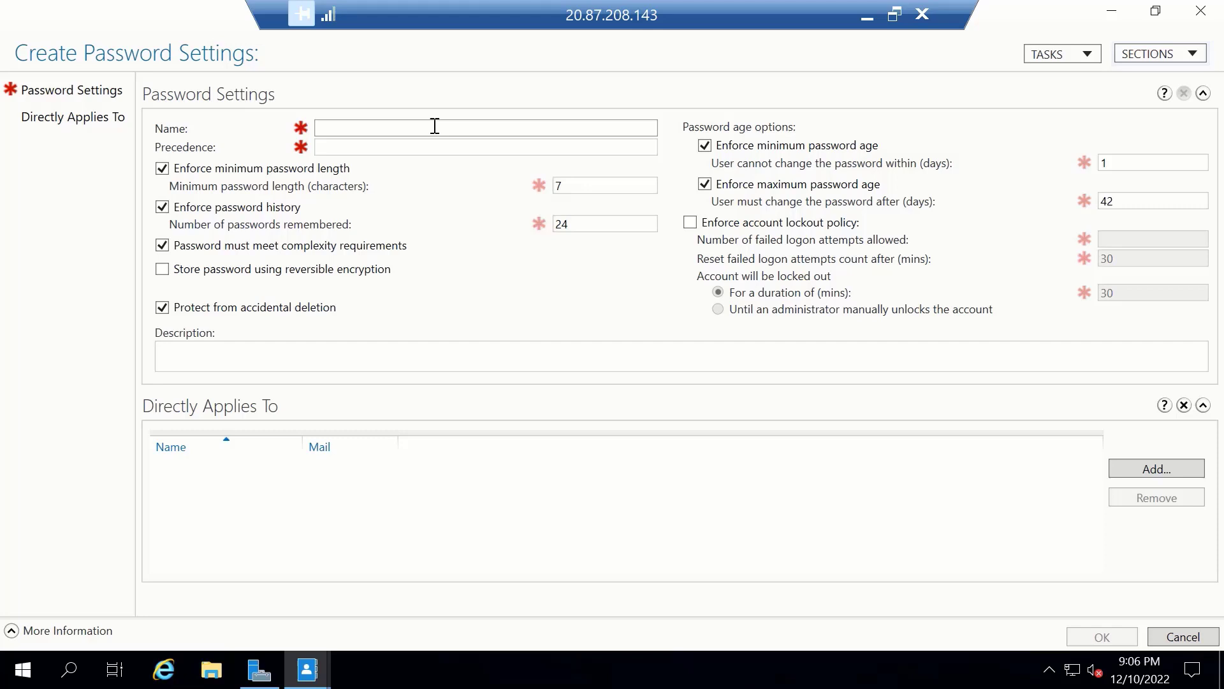
Enter 'Password Settings for Directors' in the Name field
text(Passwo)
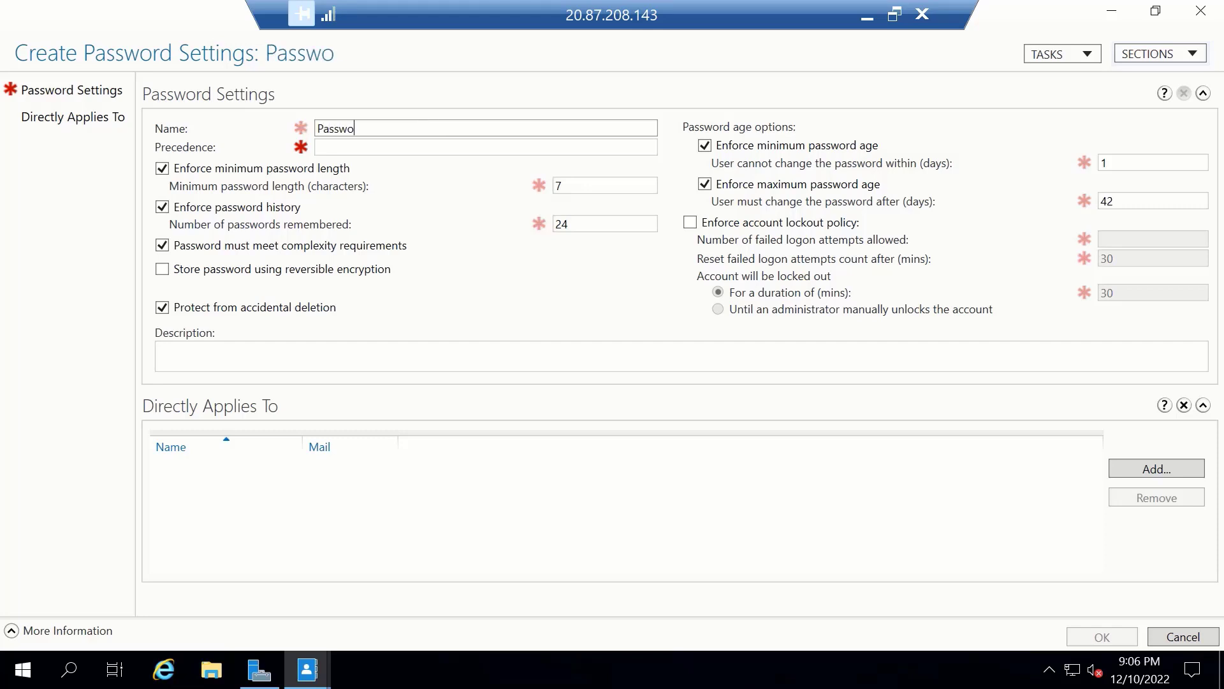
text(rd Settings for )
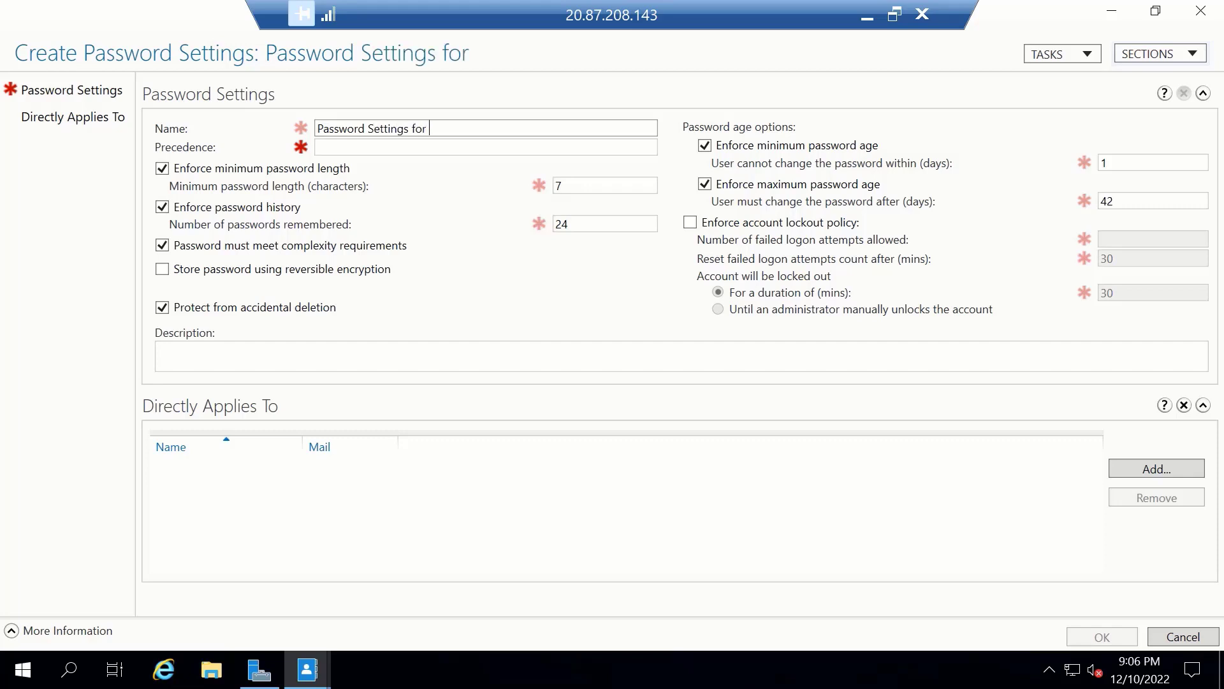
text(Directors)
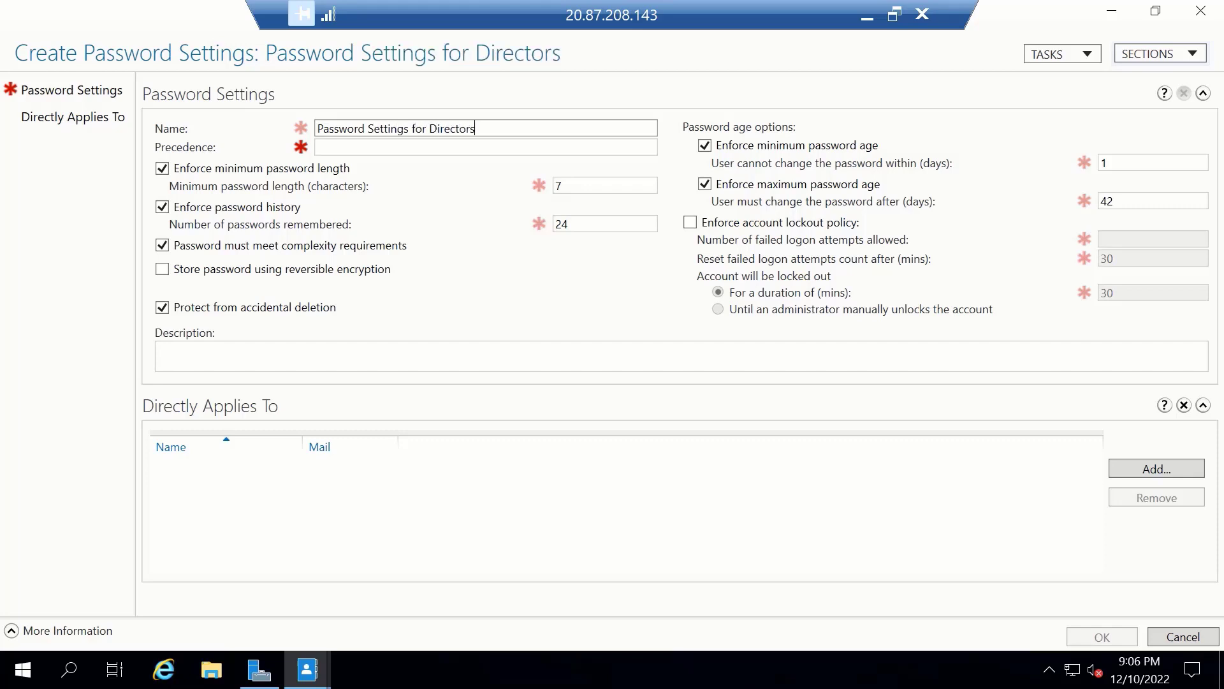
click(457, 150)
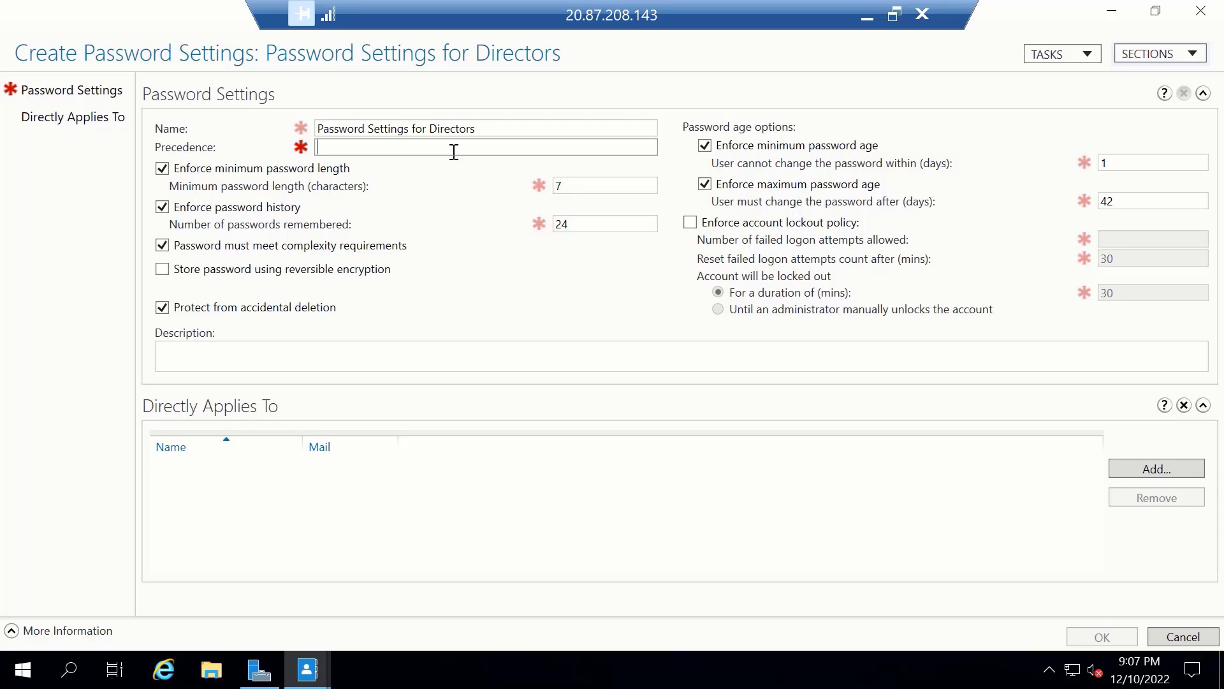
Set precedence 1, minimum password length 5, and 10 passwords remembered
text(1)
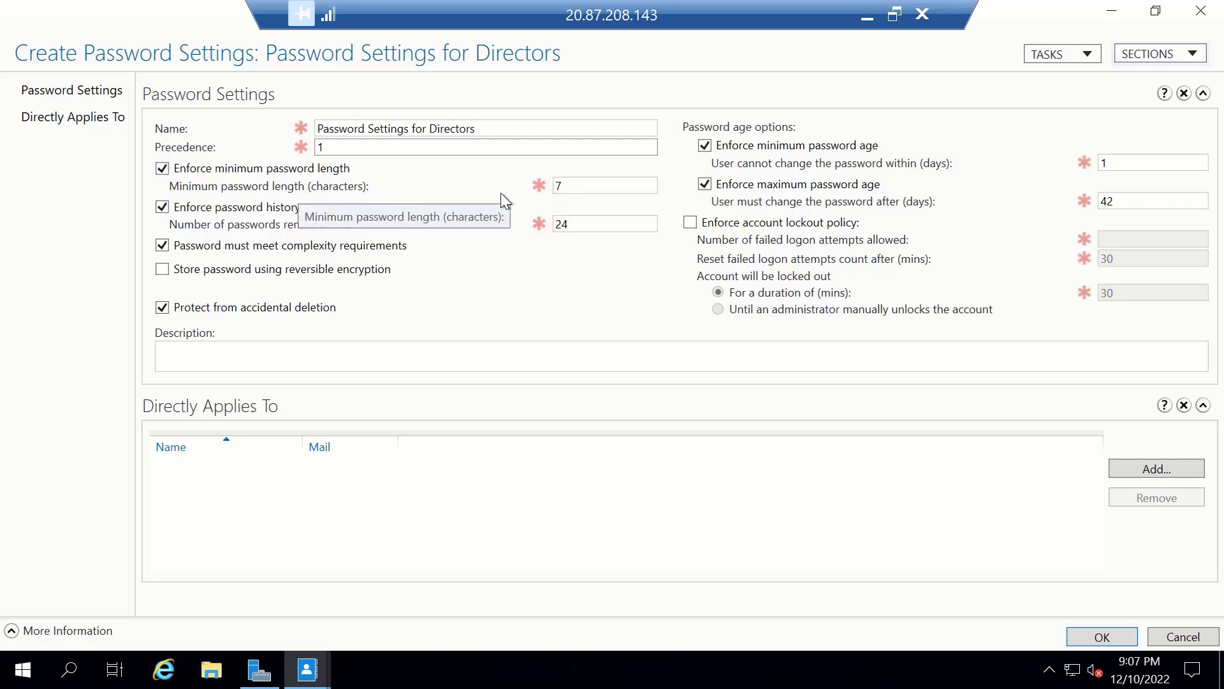
double_click(559, 186)
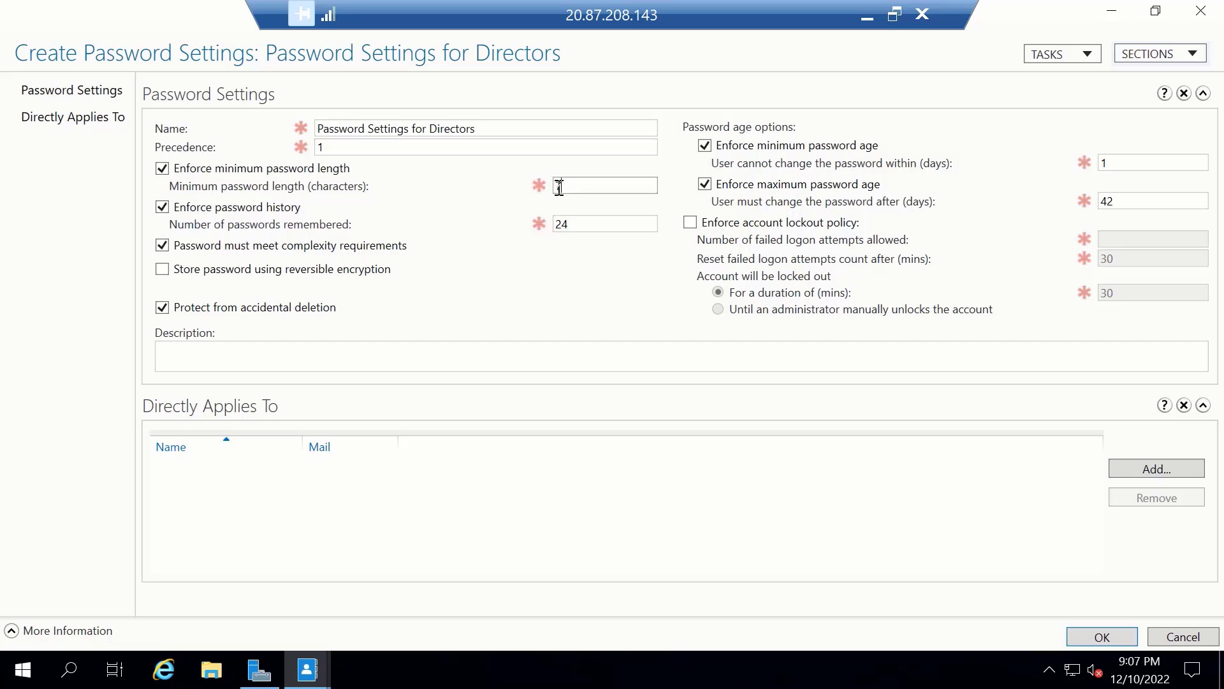
text(5)
drag(596, 227, 558, 227)
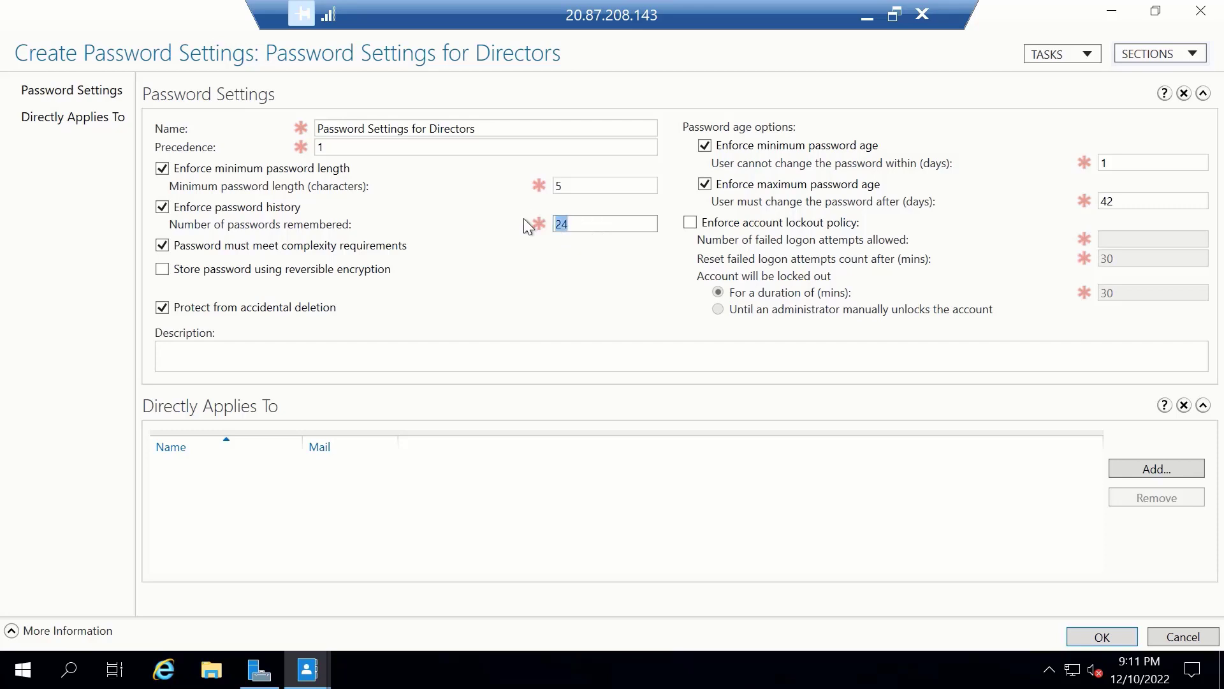
text(10)
Uncheck 'Password must meet complexity requirements' for the Directors policy
click(162, 247)
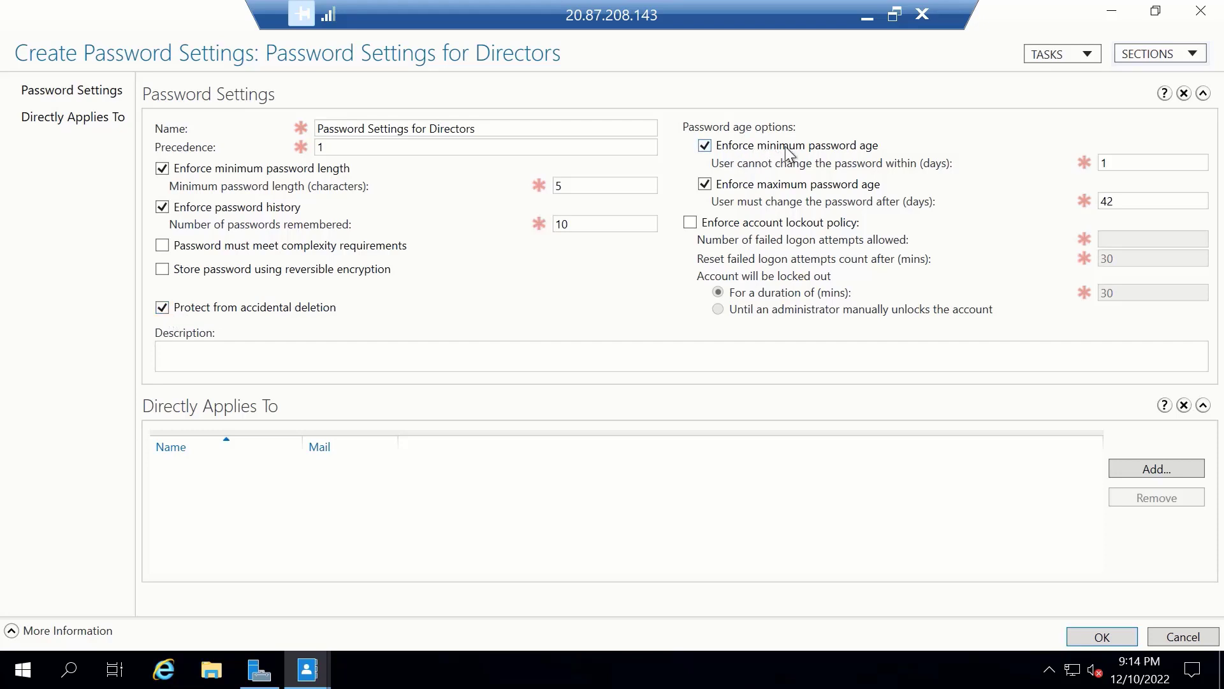
Keep the minimum password age at 1 day and set the maximum age to 60 days
click(1120, 164)
click(1119, 167)
drag(1127, 202, 1102, 201)
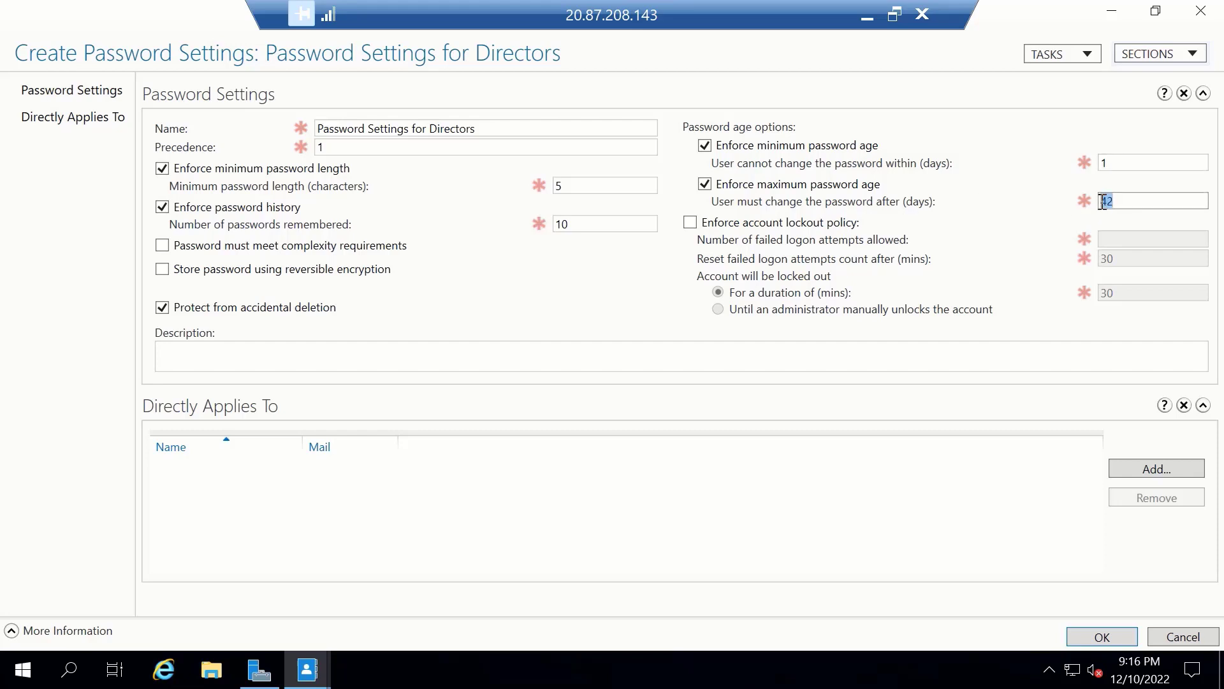
text(42)
text(60)
Enable account lockout enforcement and allow 4 failed logon attempts
click(690, 223)
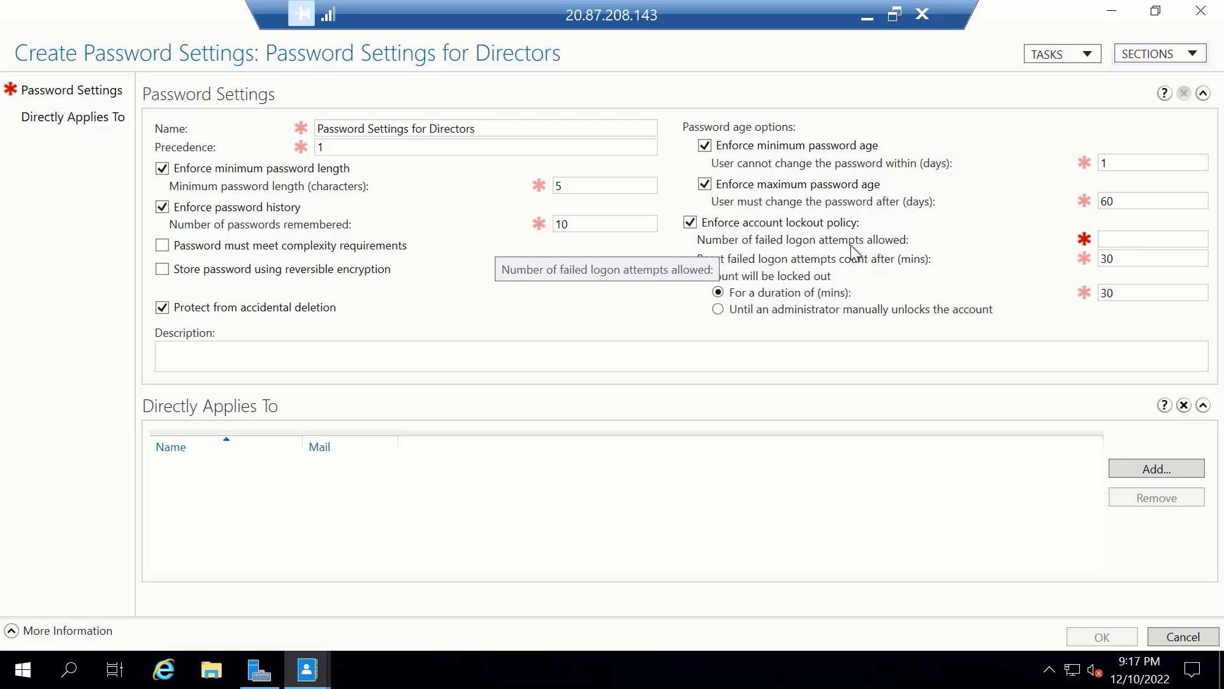
click(1110, 242)
text(4)
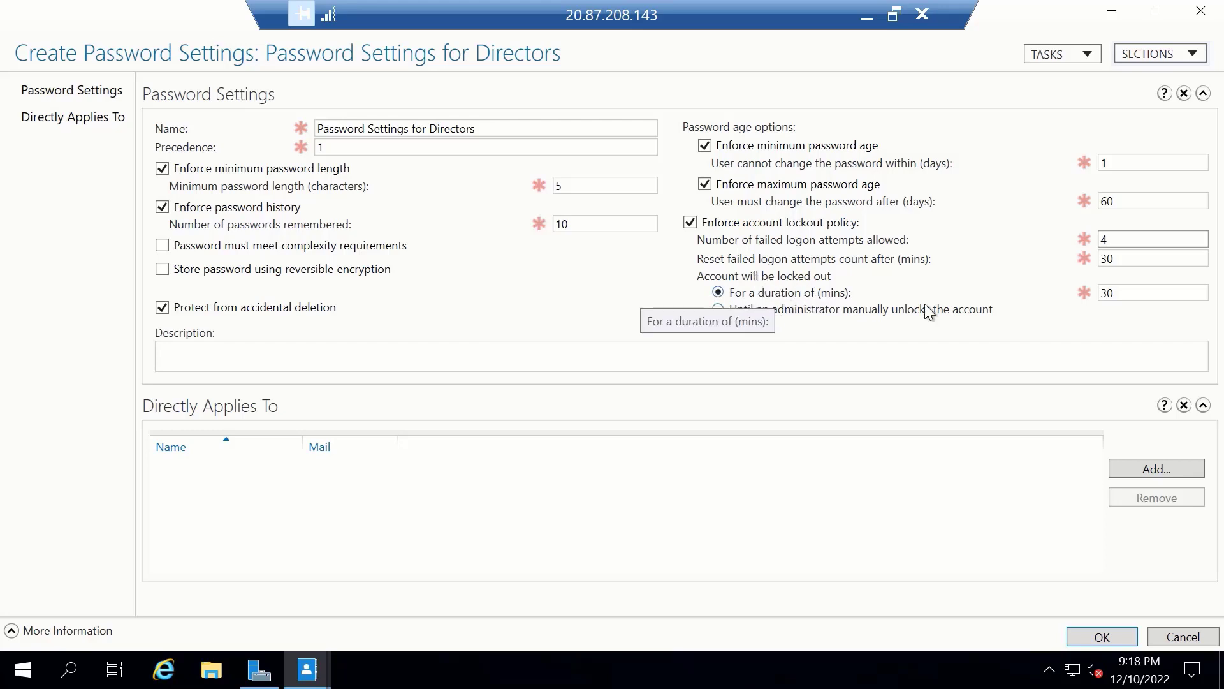
Change the lockout duration and the failed-logon count reset time both to 20 minutes
drag(1130, 295, 1098, 299)
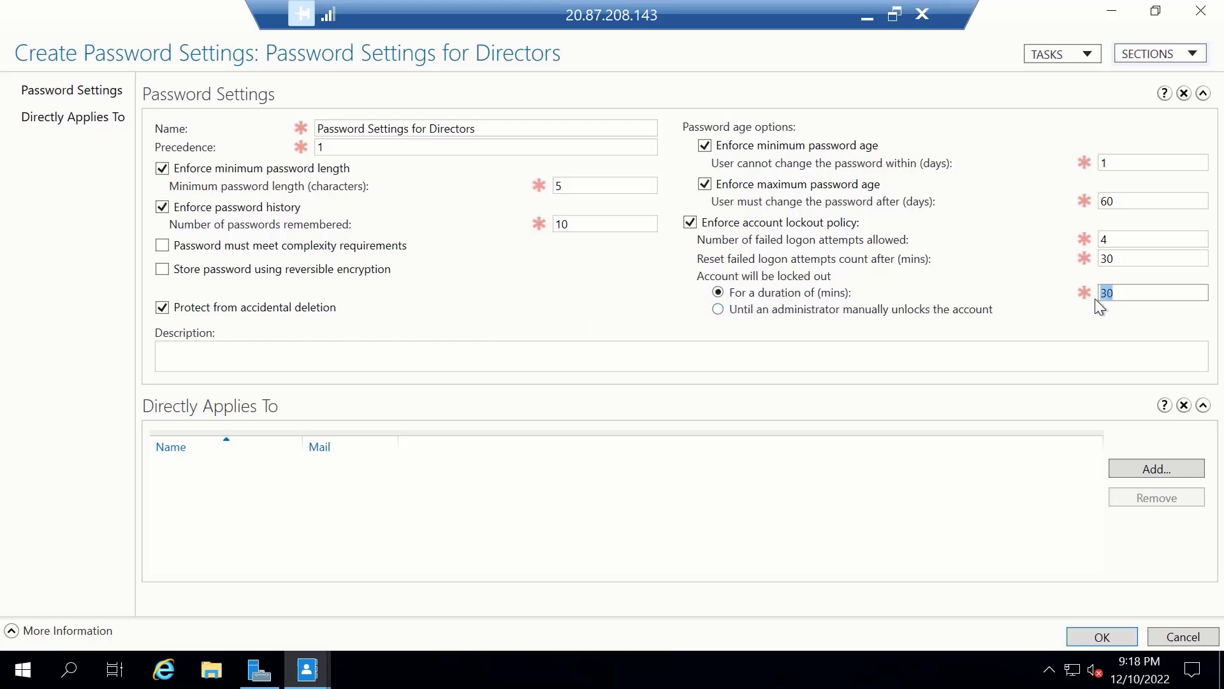
text(2)
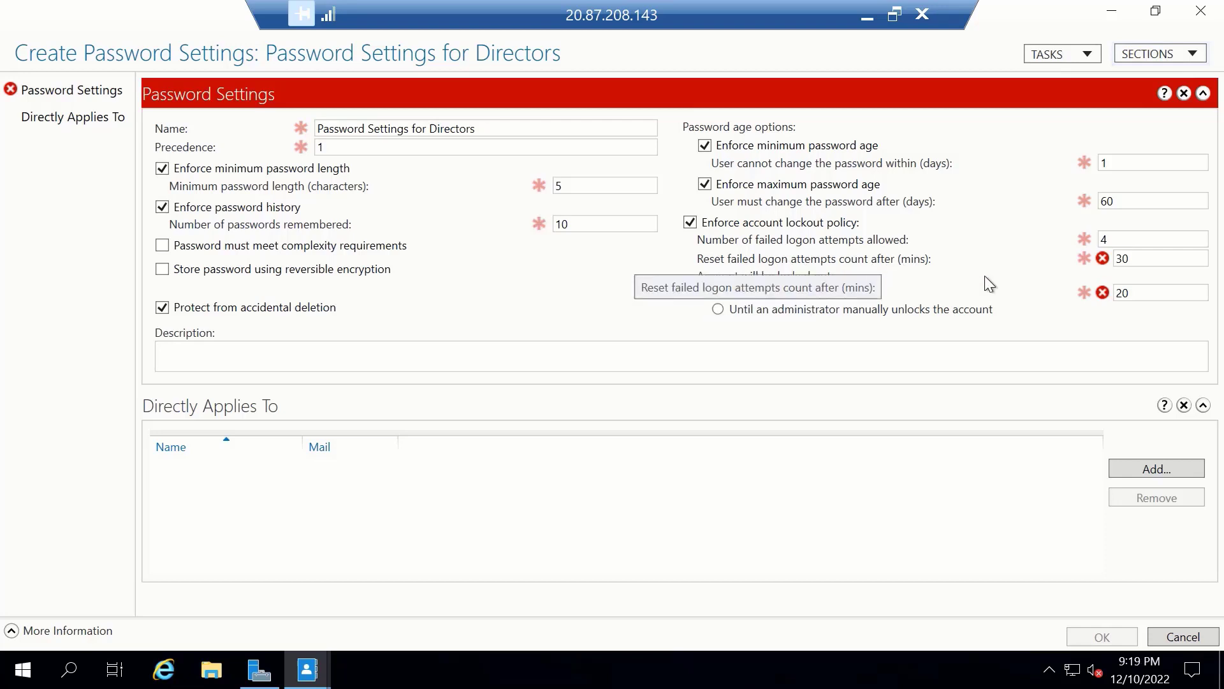
mouse_move(1123, 267)
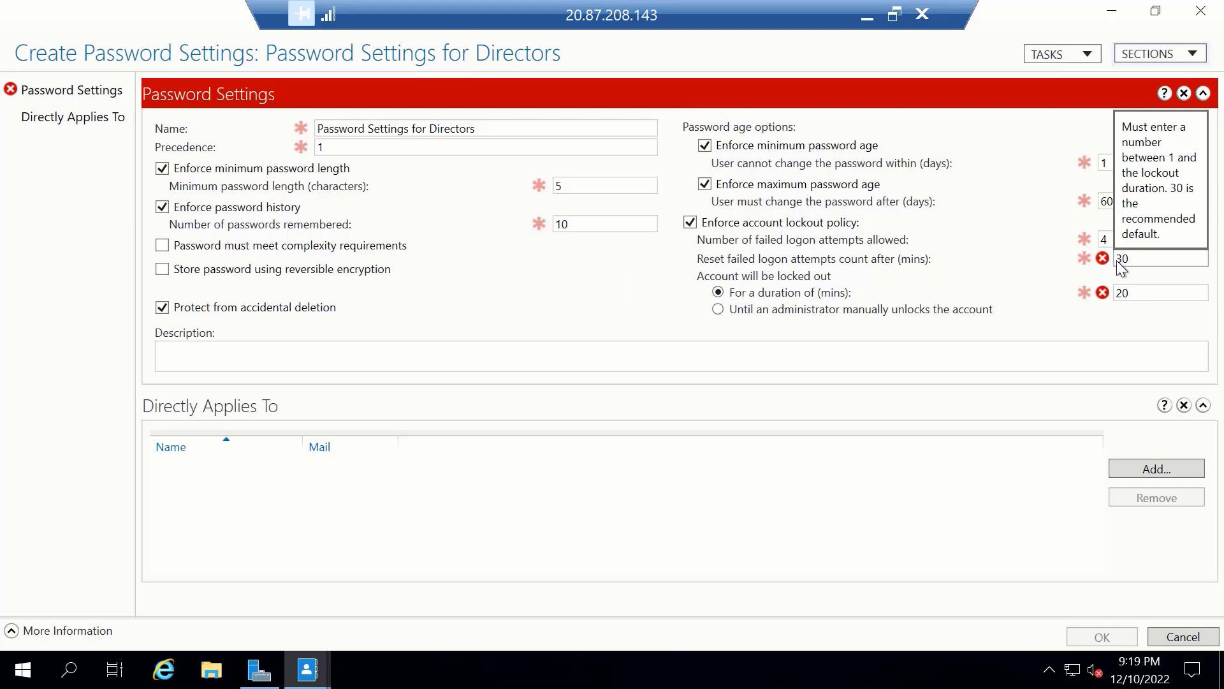
mouse_move(1125, 292)
text(2)
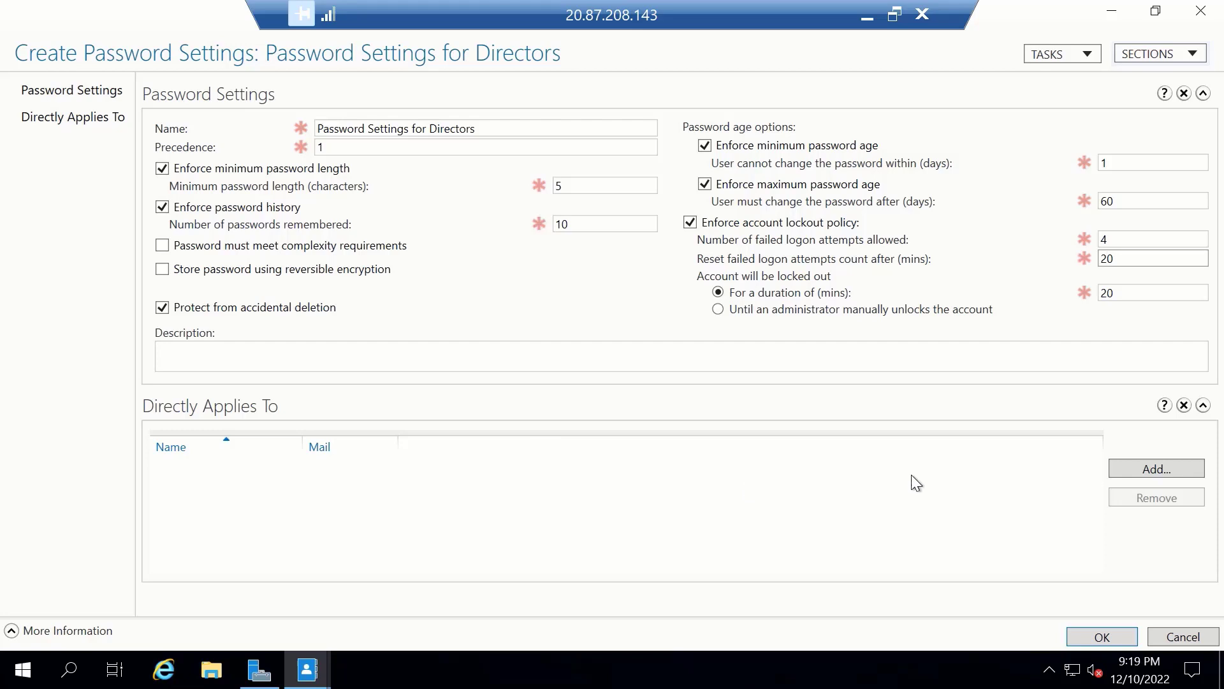
Add the director's user account under Directly Applies To and save the policy
click(1152, 473)
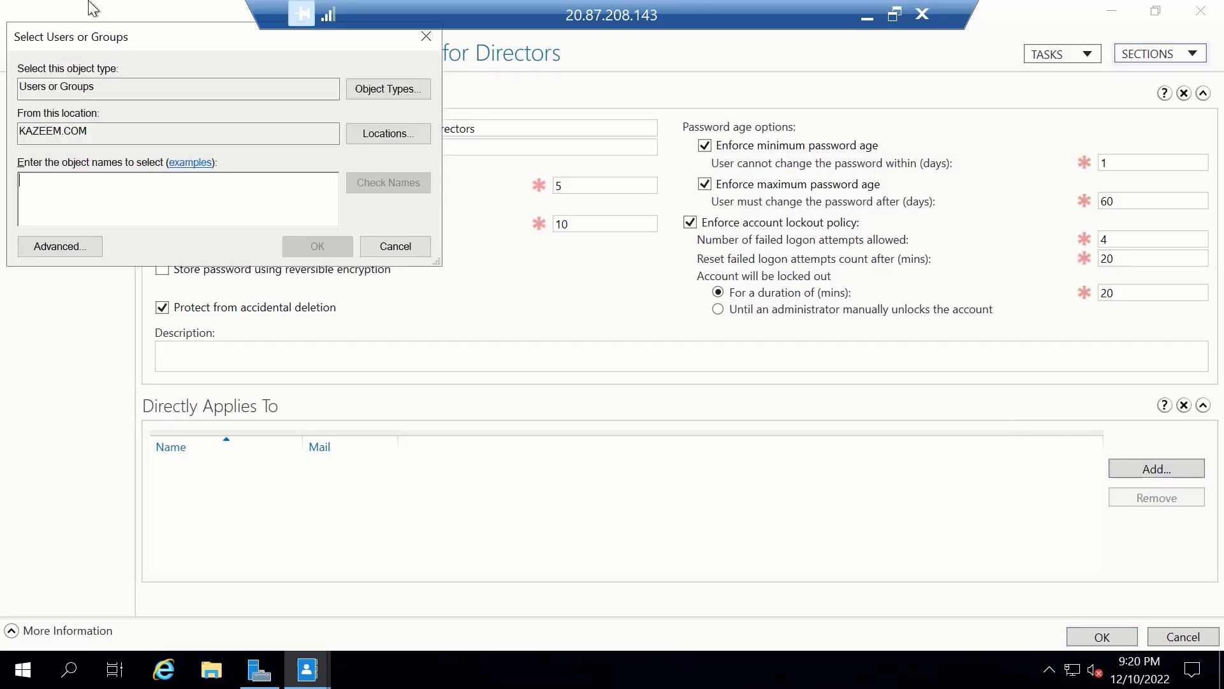
drag(96, 44, 278, 121)
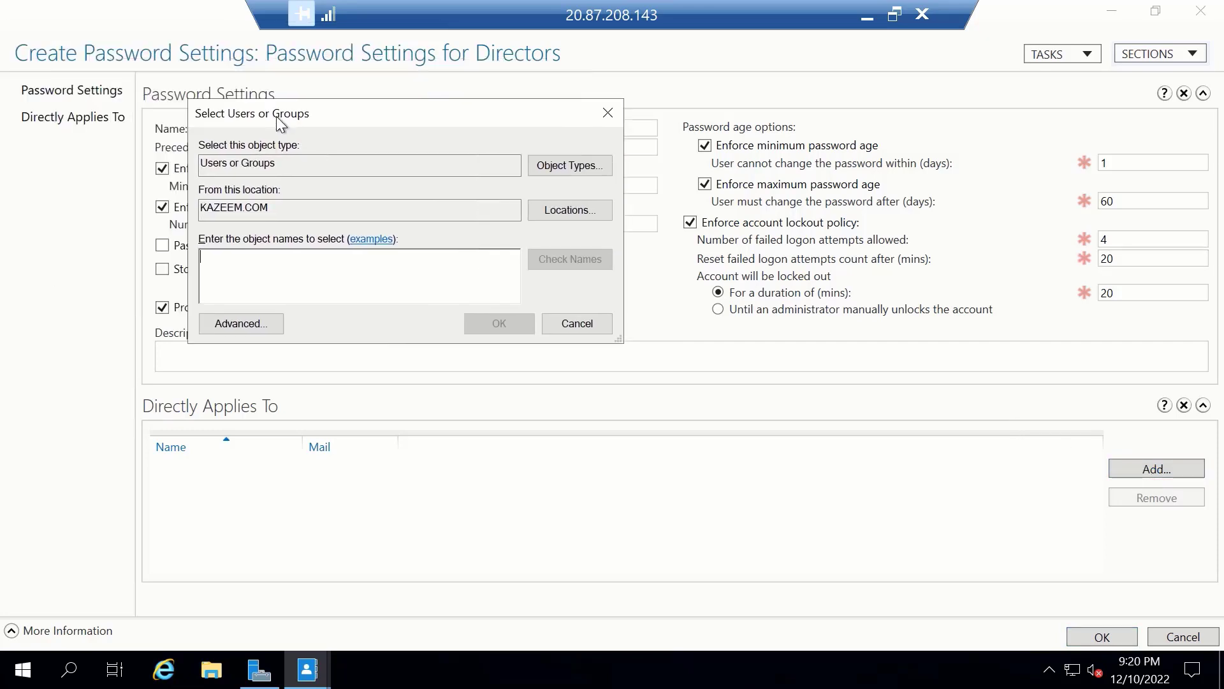
text(s)
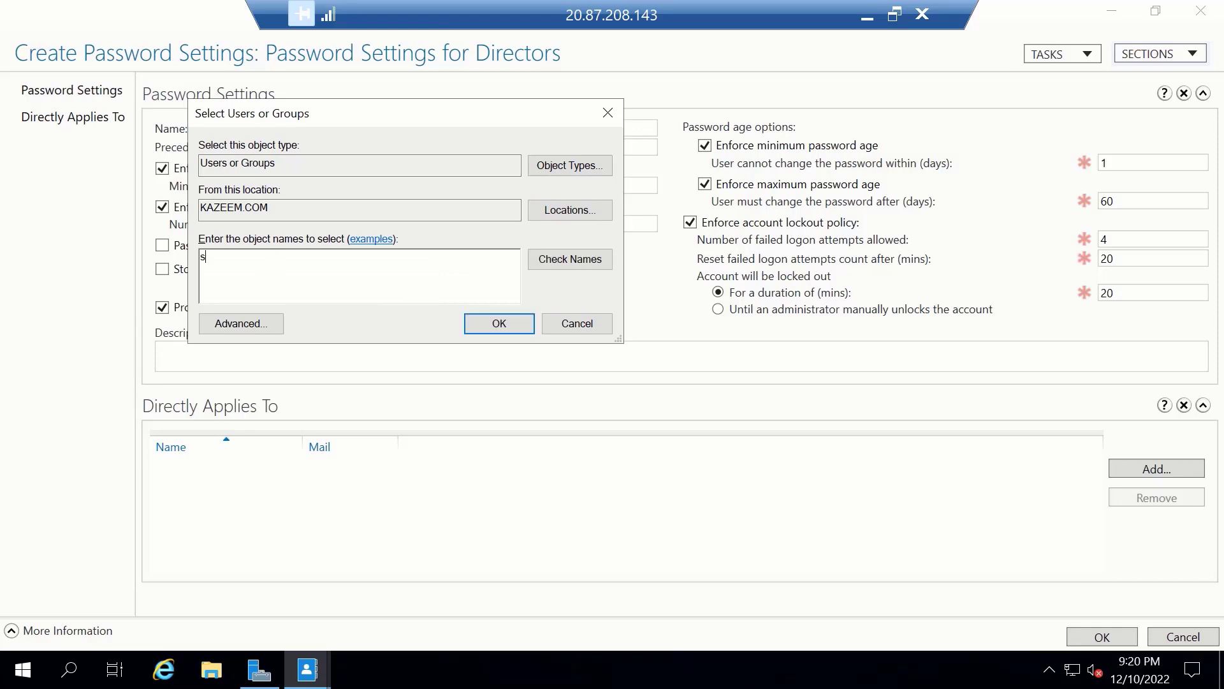
text(cot)
key(Return)
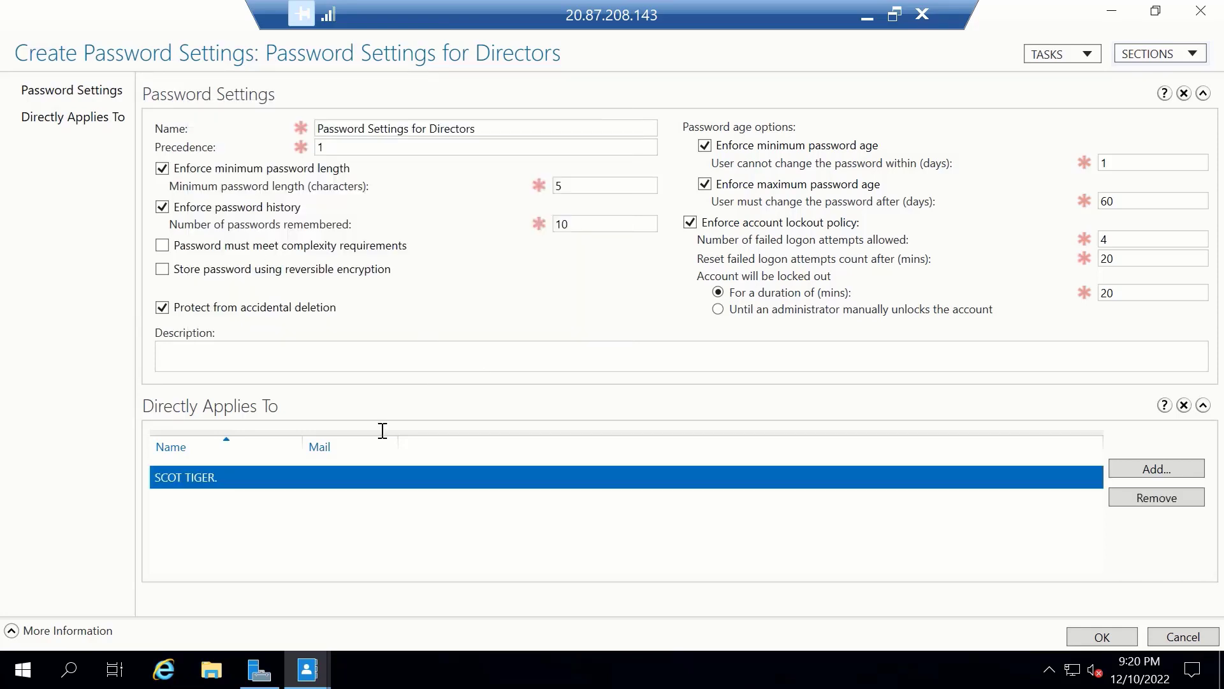
click(1102, 636)
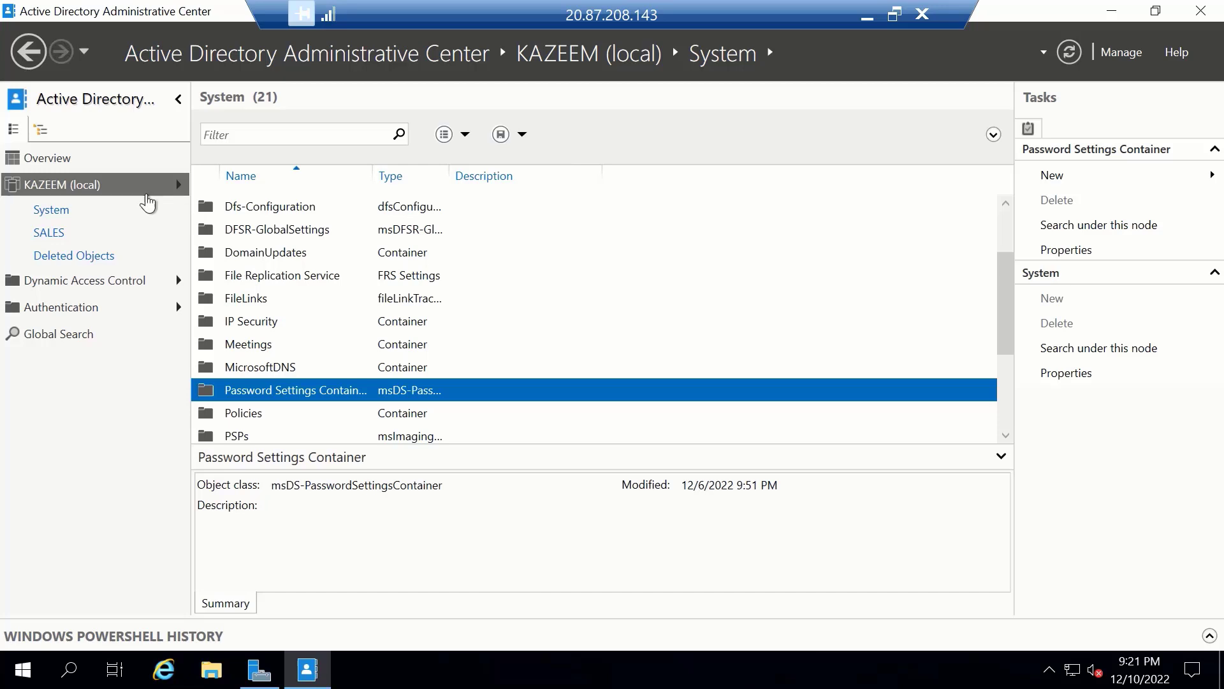
In SALES, try resetting the other sales user's password to a six-character one
click(55, 235)
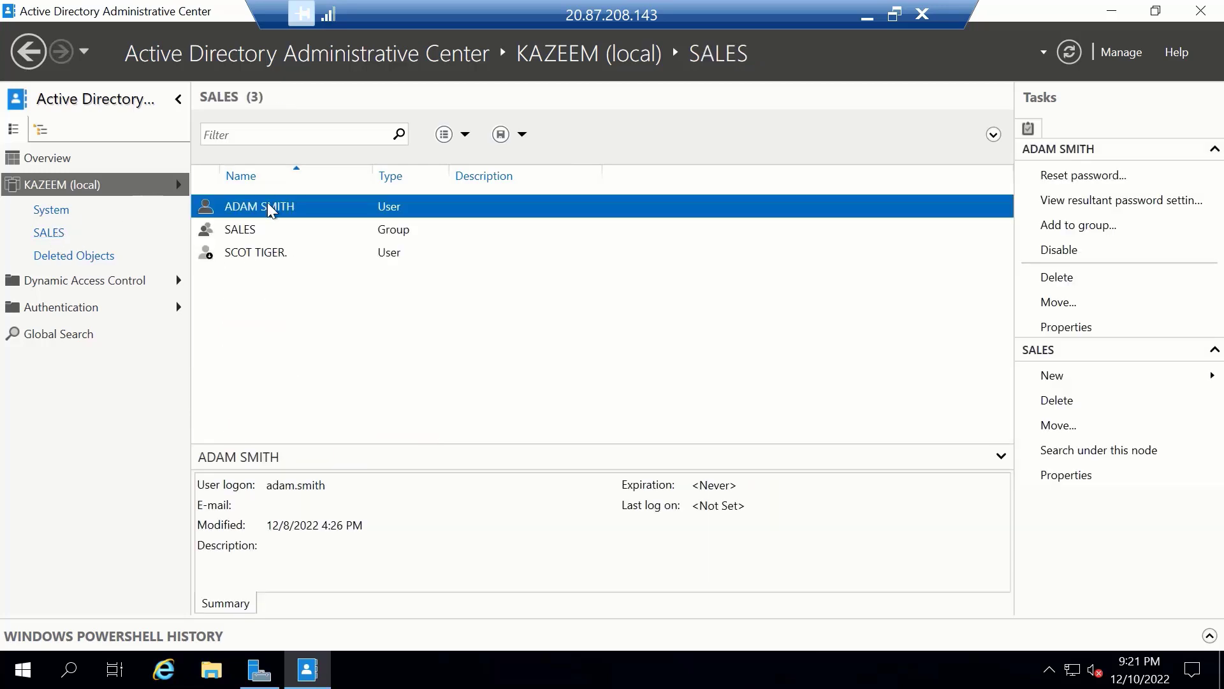
click(255, 259)
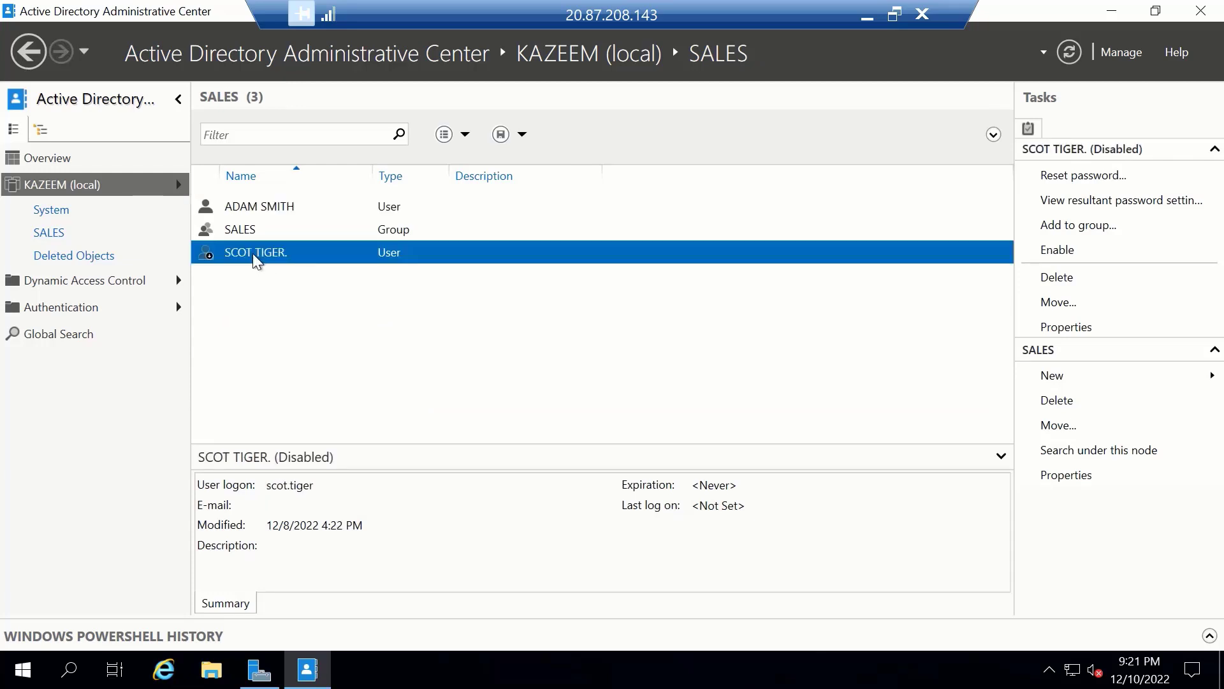
click(268, 212)
right_click(267, 209)
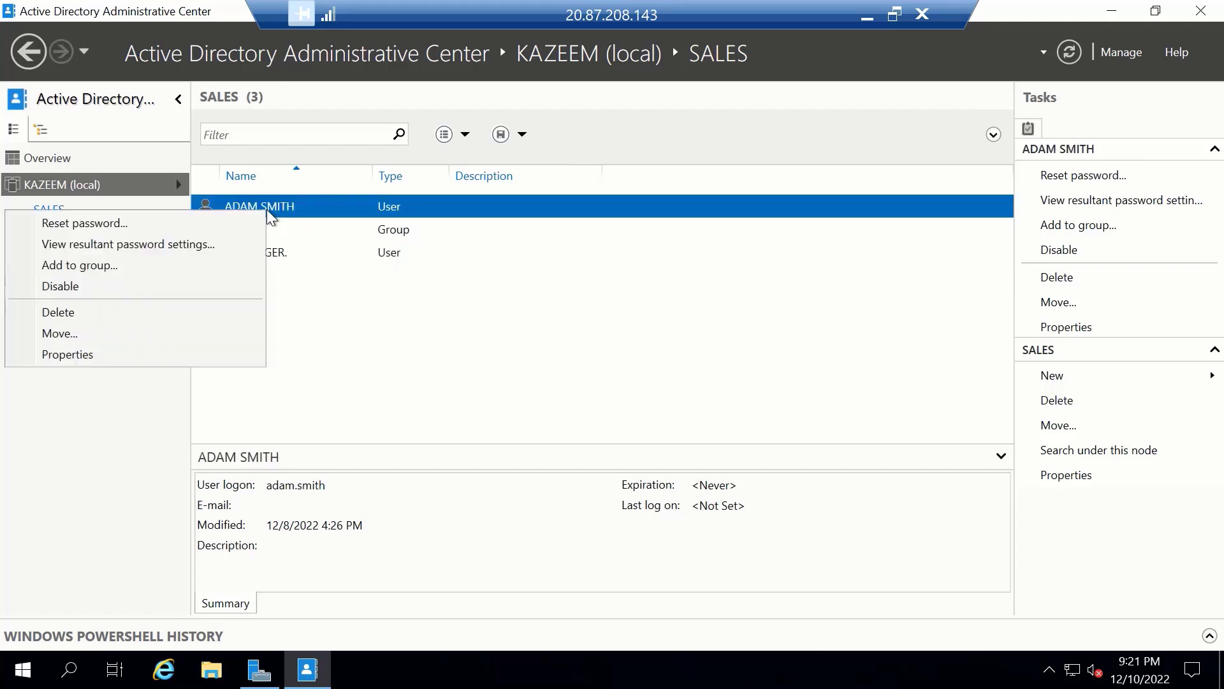
click(224, 227)
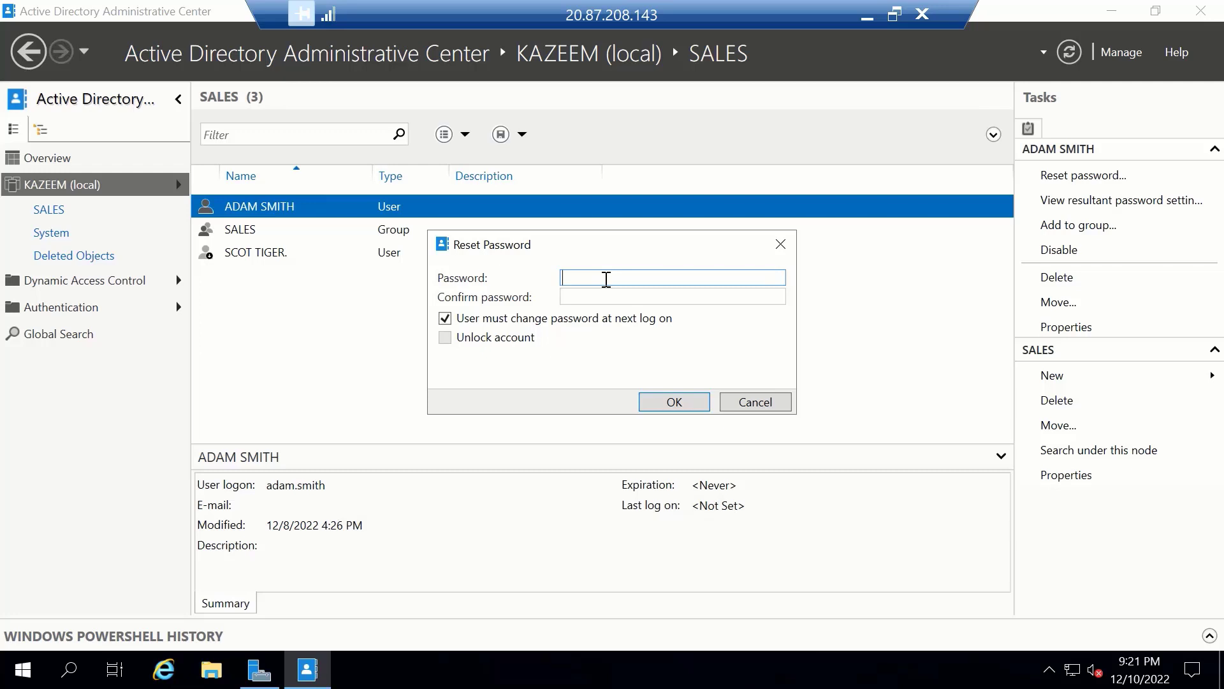
text(******)
key(Tab)
text(******)
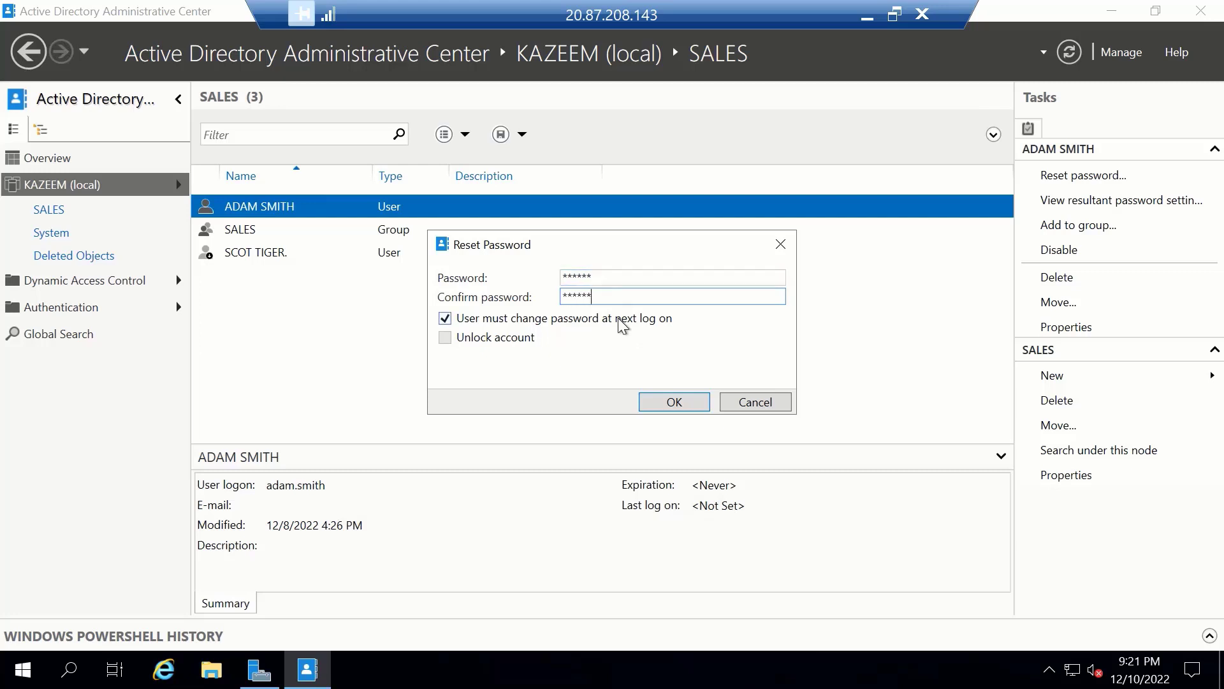
click(671, 403)
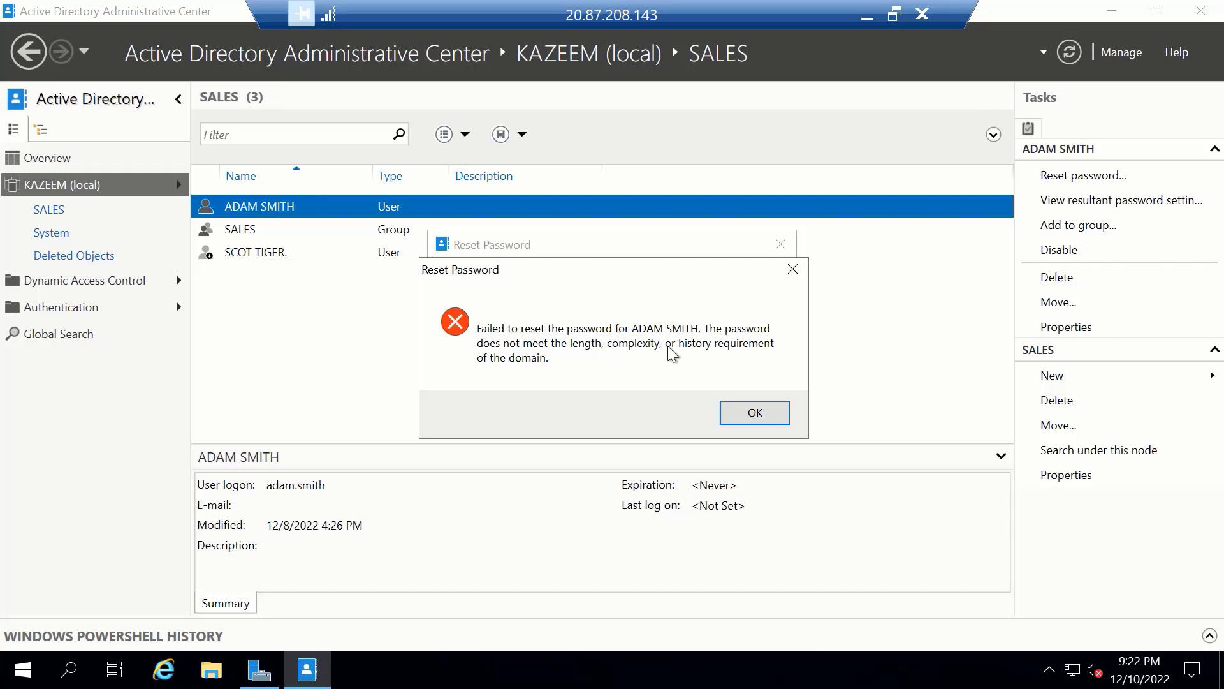
Dismiss the rejection message and reset the director's account password to a six-character password, entered twice
click(782, 414)
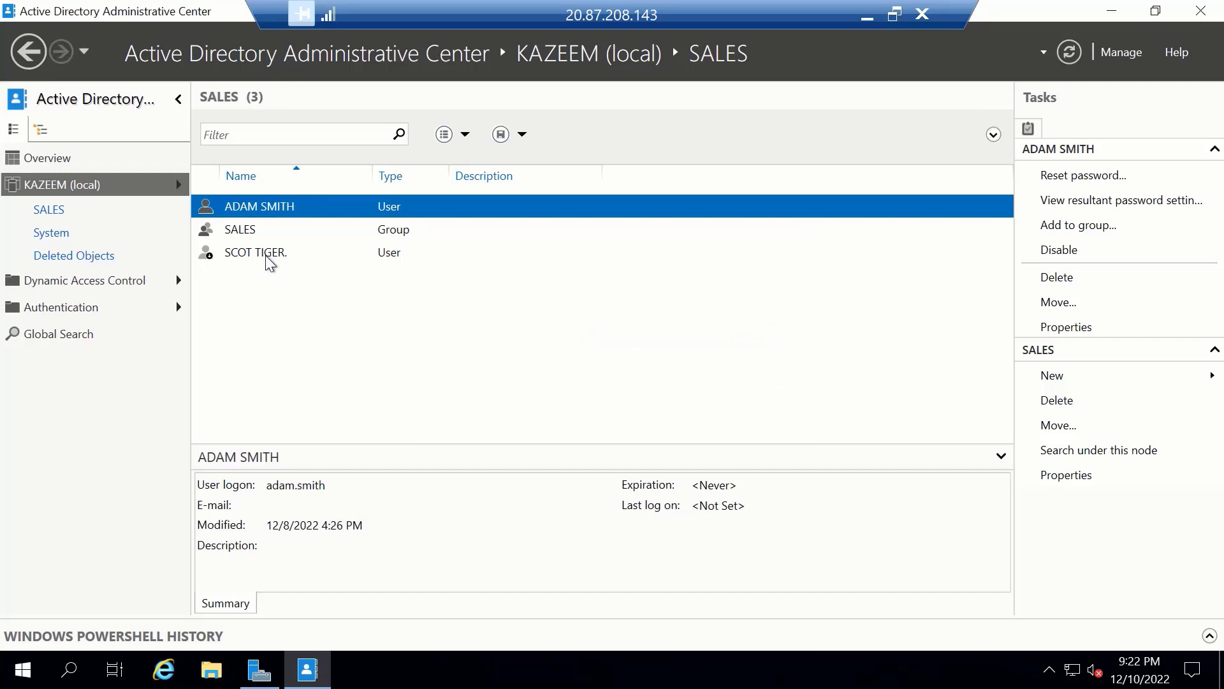
click(265, 256)
right_click(266, 255)
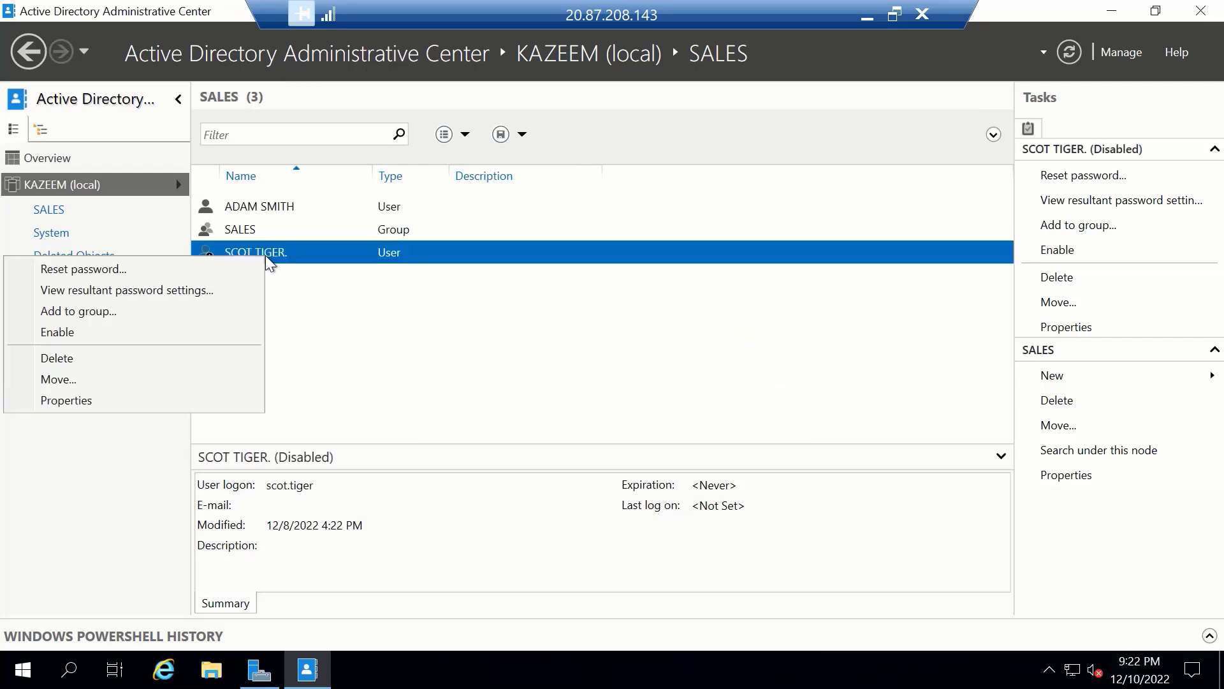
click(234, 269)
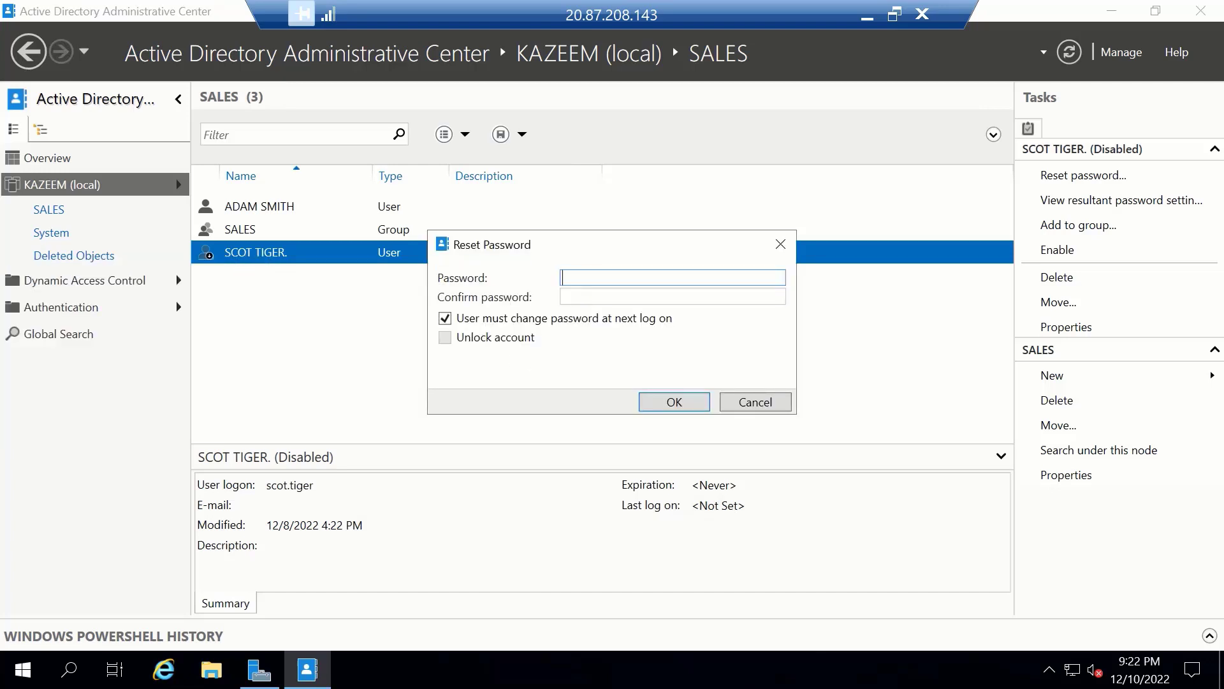
text(******)
key(Tab)
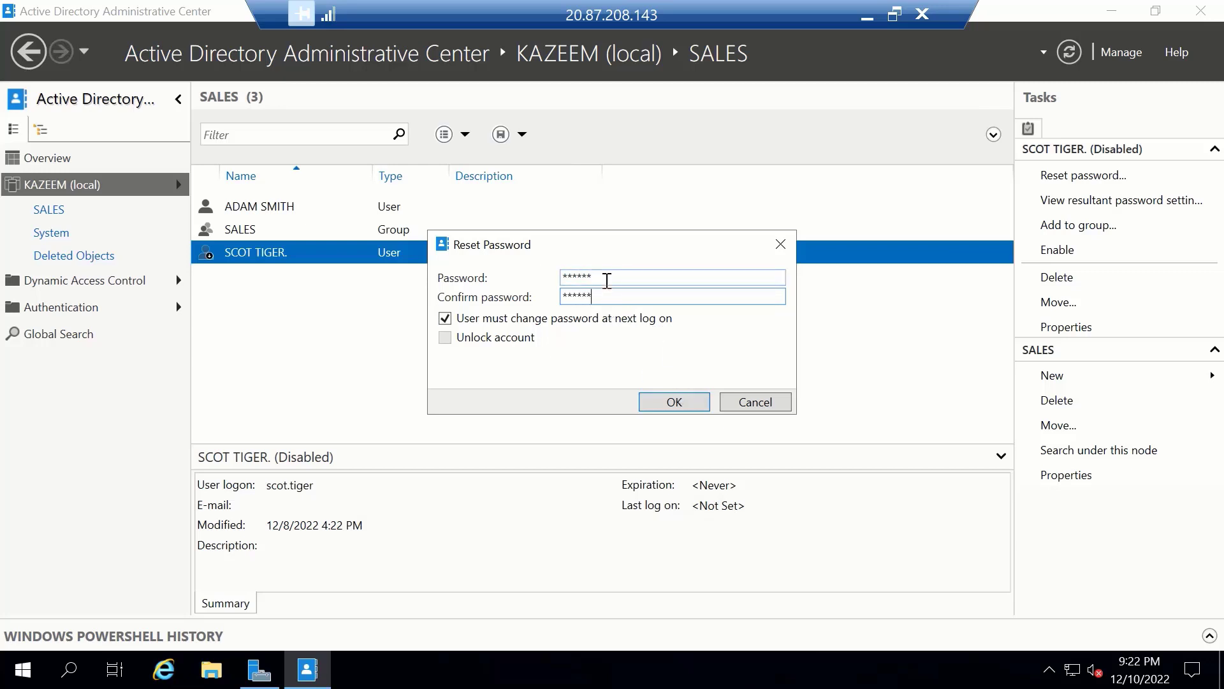
double_click(607, 279)
click(600, 278)
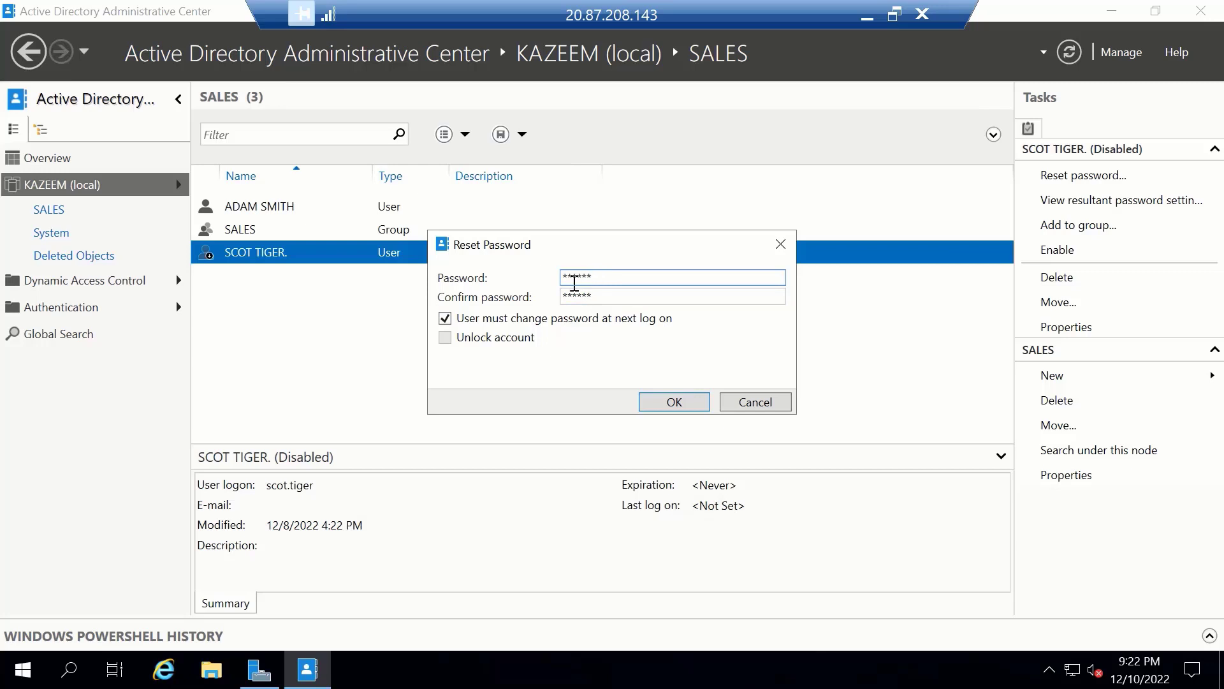
click(667, 408)
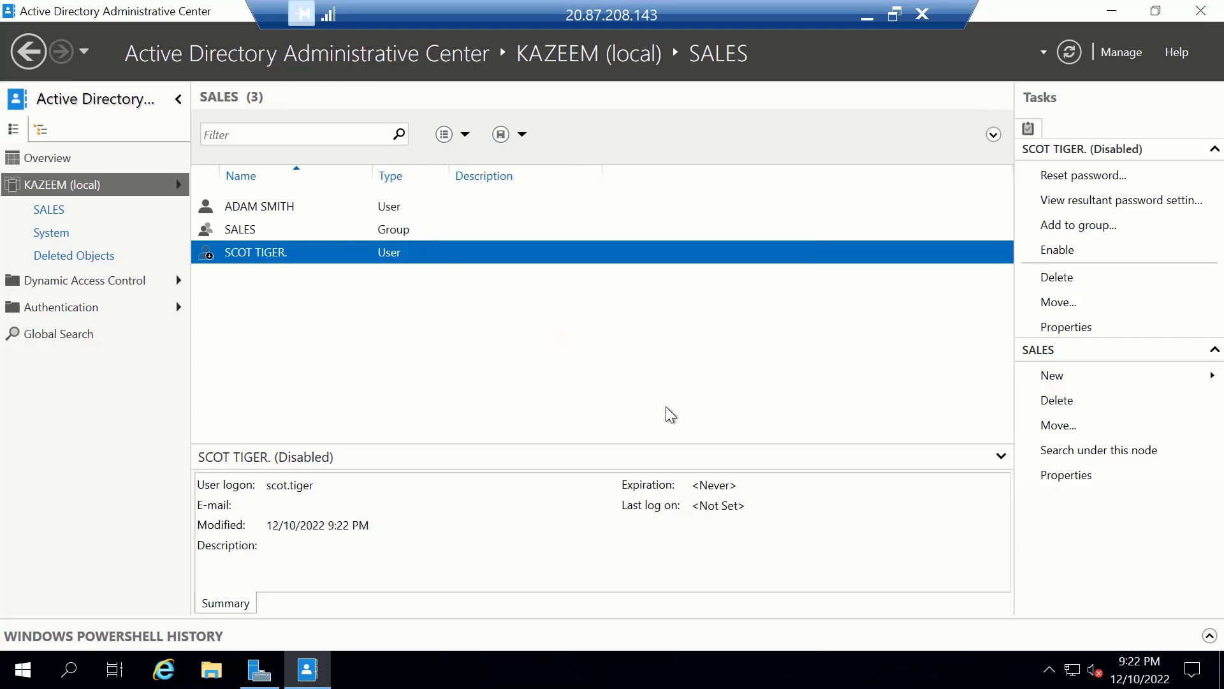